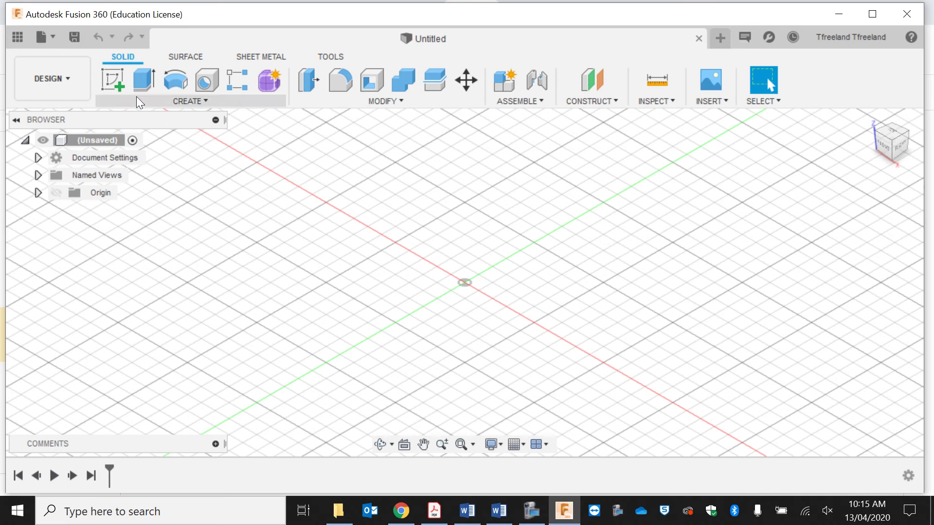
- Sketch a rectangle 19 mm wide and 90 mm long from the origin on the horizontal plane and finish the sketch
click(117, 86)
click(544, 290)
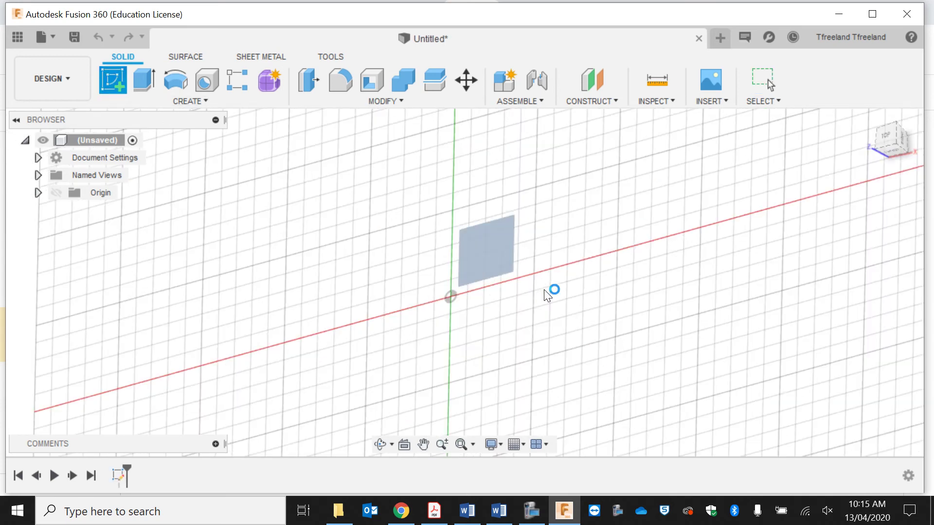
key(r)
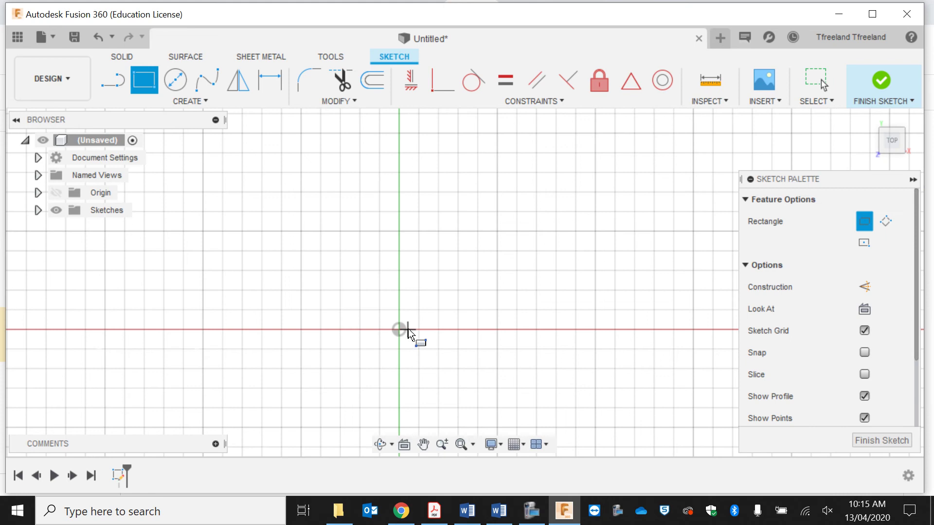
click(399, 329)
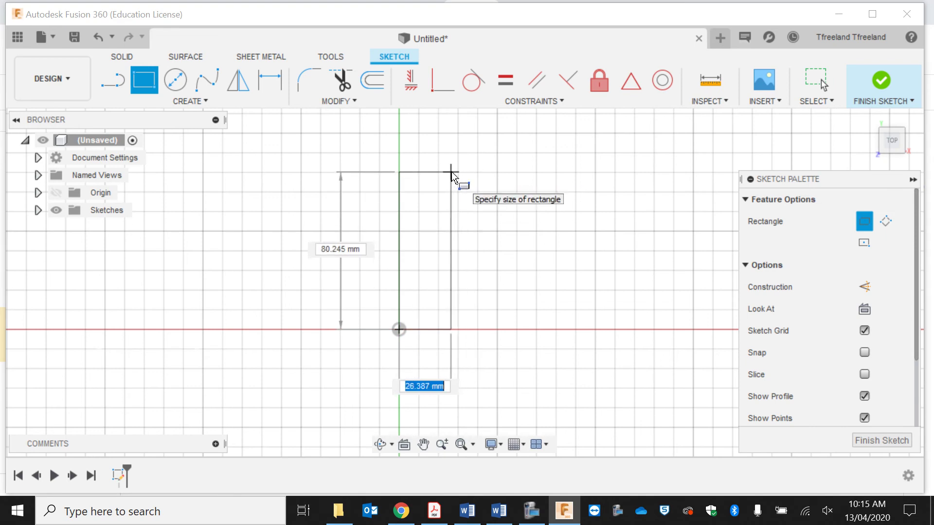
text(90)
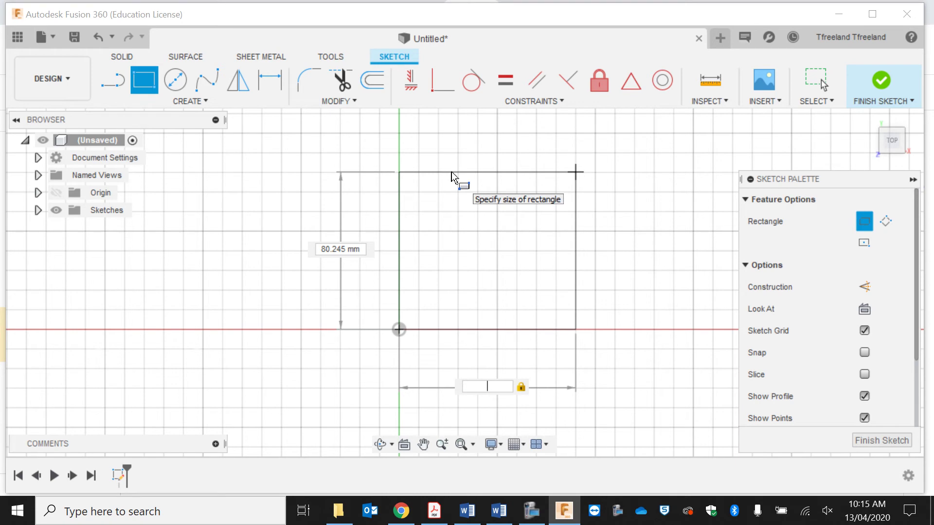
text(19)
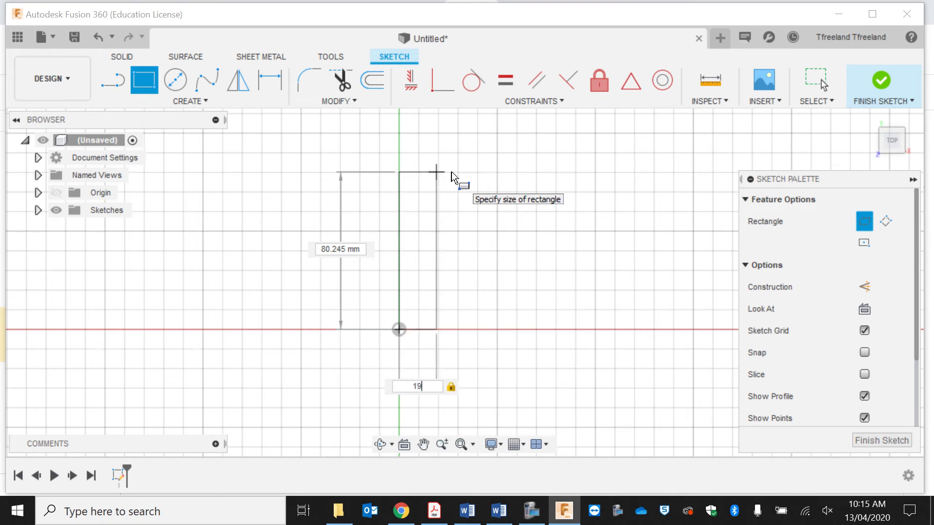
key(Tab)
text(90)
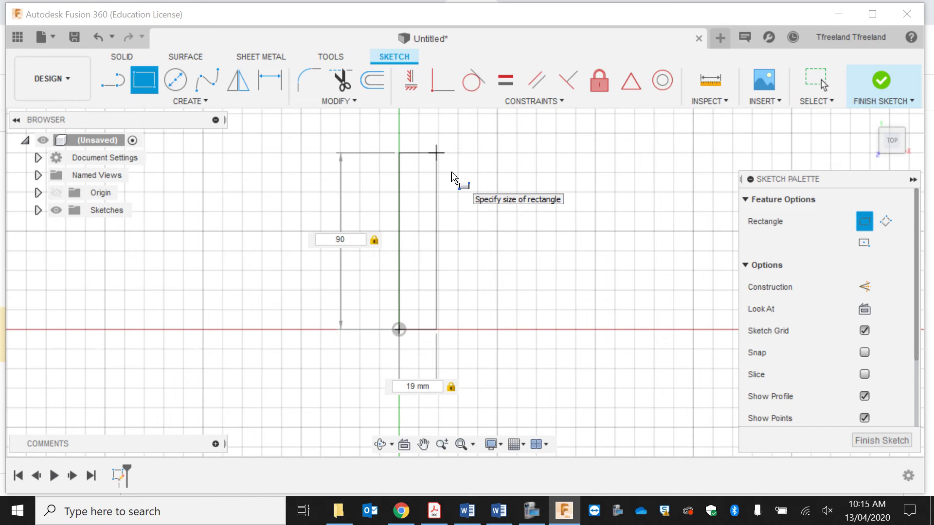
key(Return)
click(855, 100)
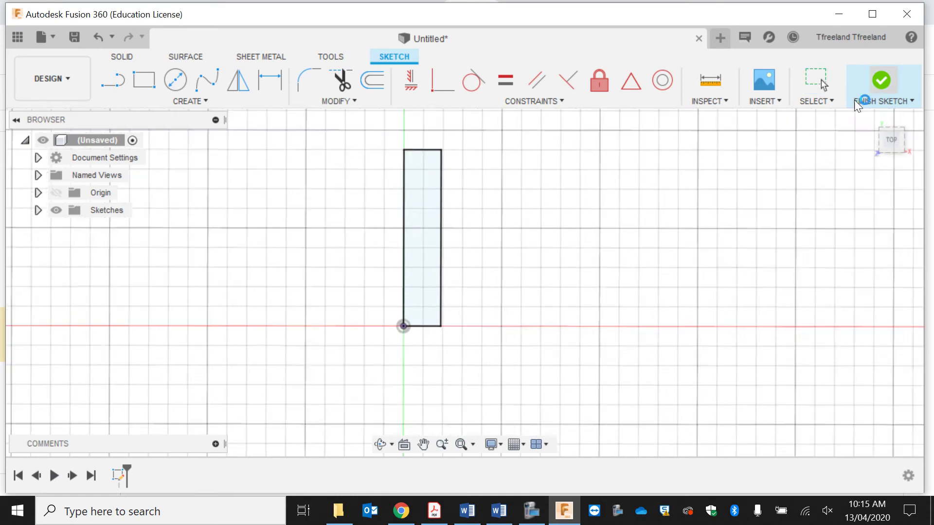
- Extrude the rectangle profile upward by 200 mm
click(564, 235)
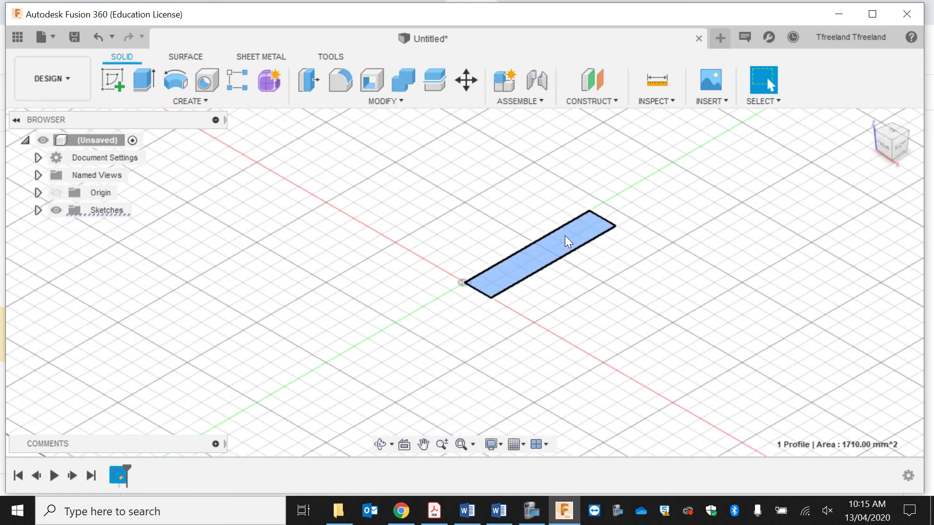
click(136, 80)
text(200\)
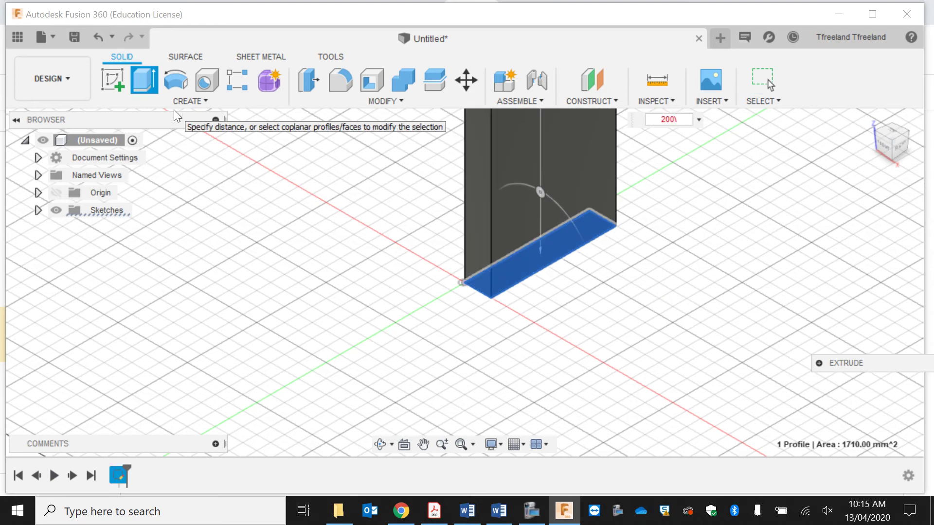
key(Return)
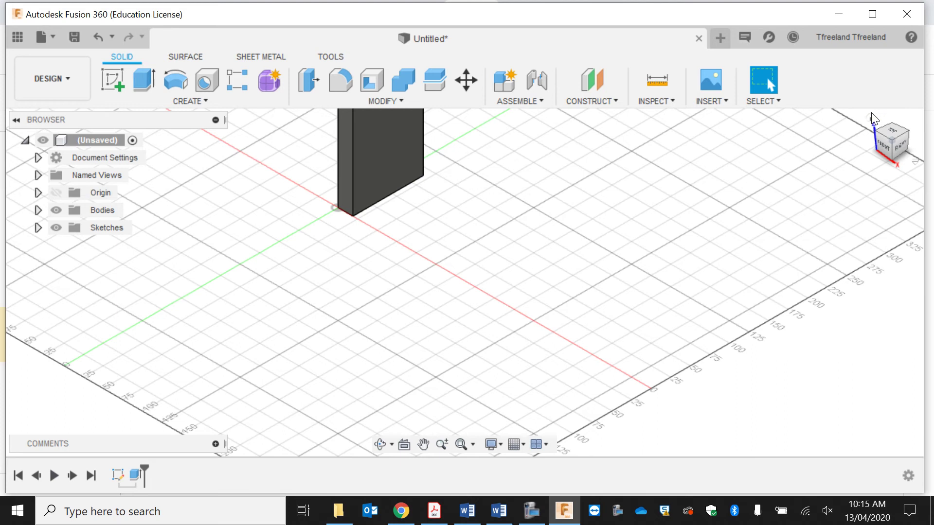
- Start a sketch on the block's top face and draw a lengthwise construction centreline between the midpoints of its short edges
click(870, 115)
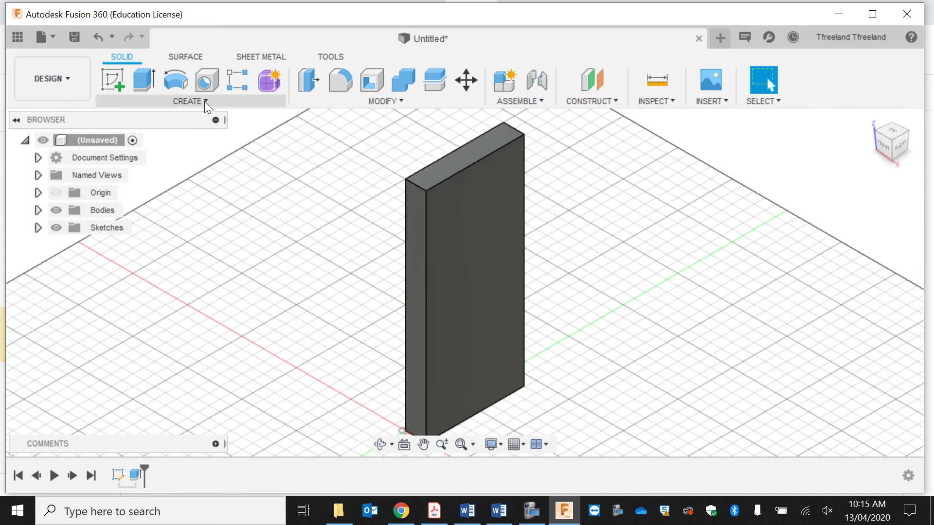
click(110, 74)
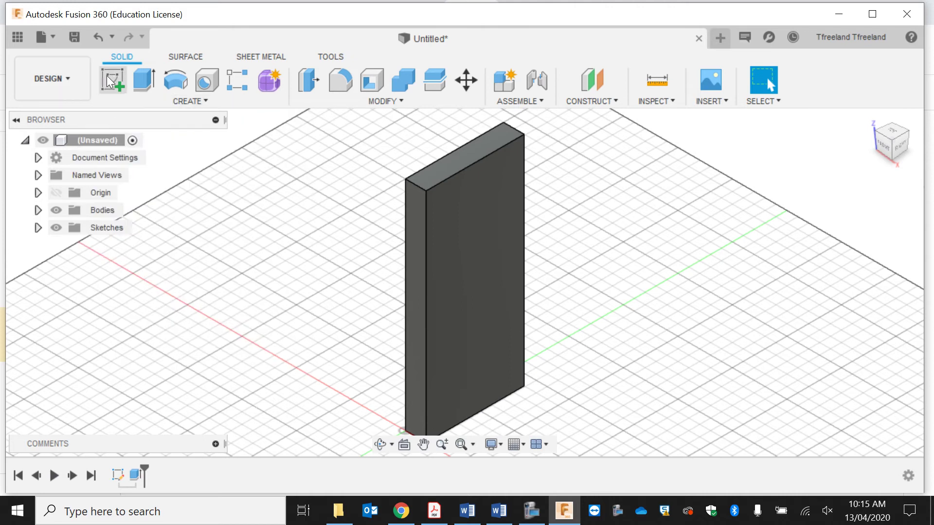
click(108, 77)
click(469, 151)
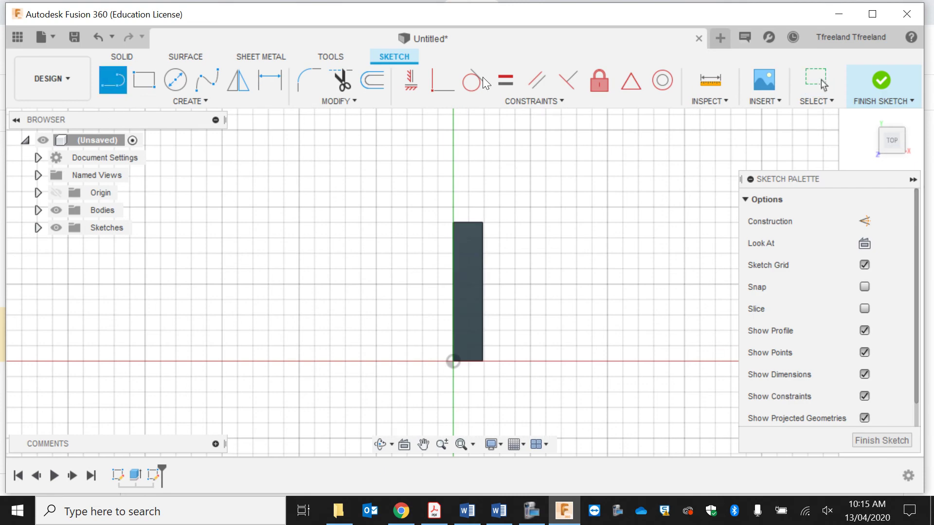
click(865, 221)
scroll(546, 232, up, 2)
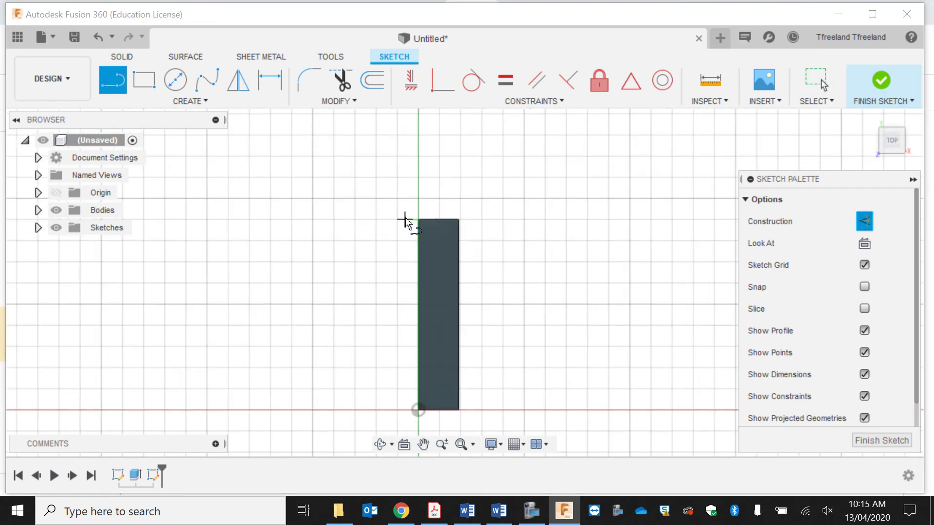
click(439, 220)
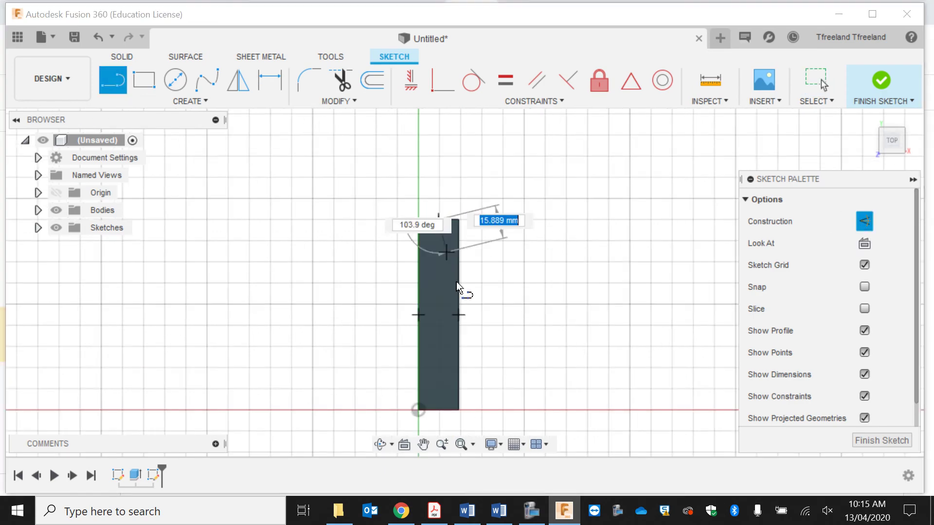
double_click(439, 403)
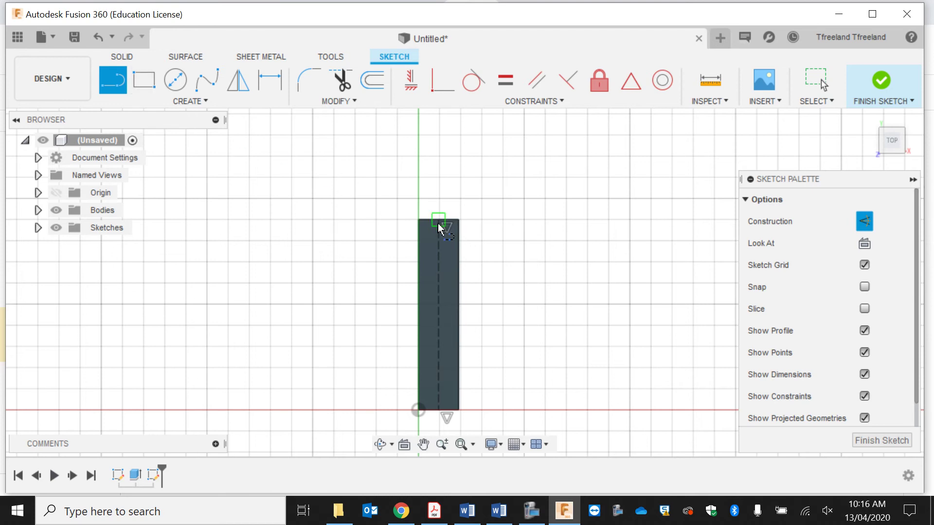
- Draw a 3.5 mm construction line from the centreline's upper end along the short edge toward the left side
scroll(475, 268, up, 3)
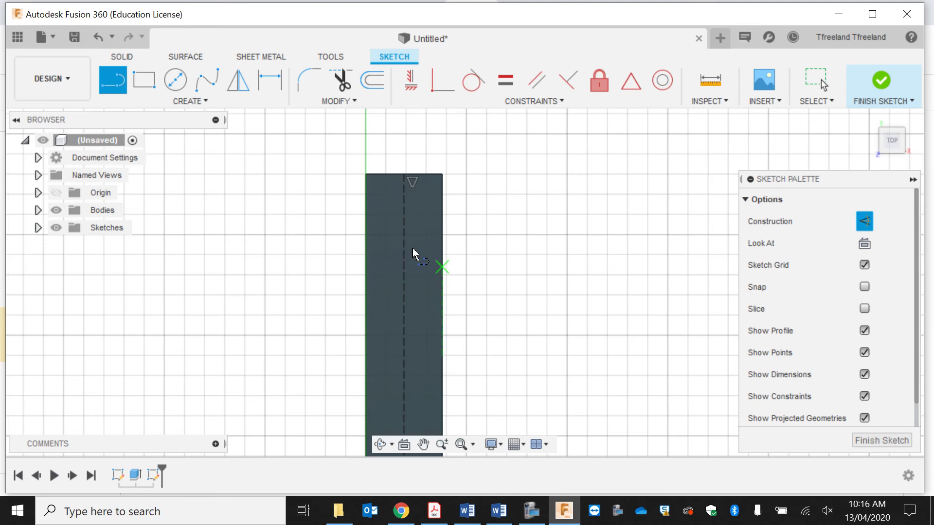
click(404, 174)
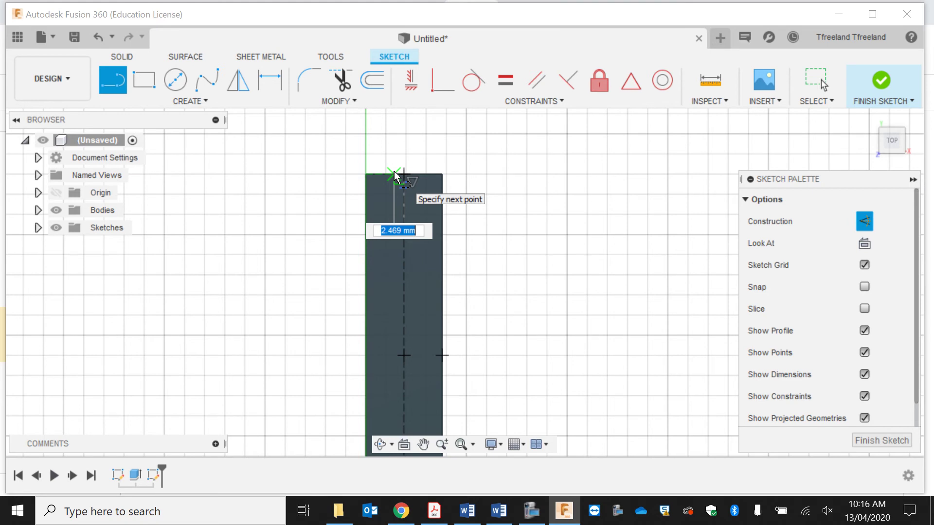
text(3.5)
key(Return)
key(Escape)
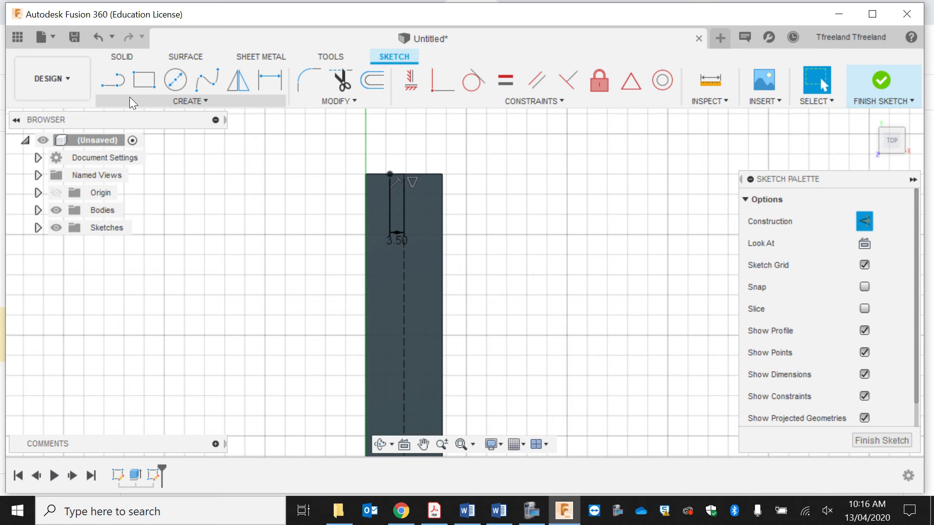
- Add a matching 3.5 mm construction line from the centreline's upper end toward the right side
click(111, 82)
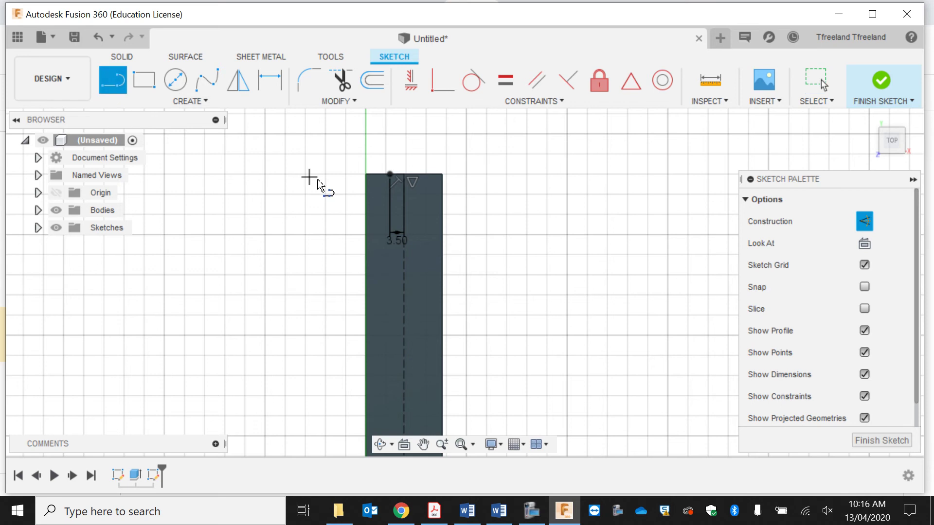
click(404, 174)
text(3)
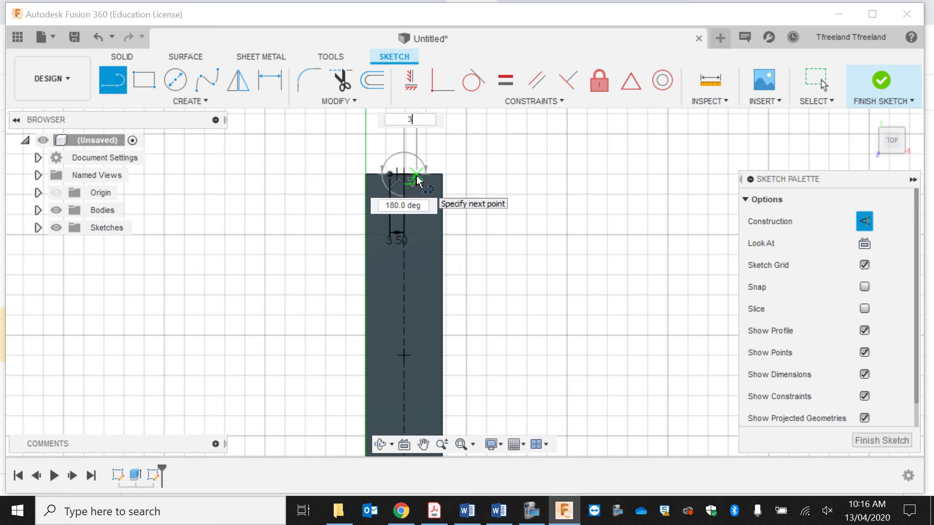
text(.5)
key(Tab)
key(Return)
key(Escape)
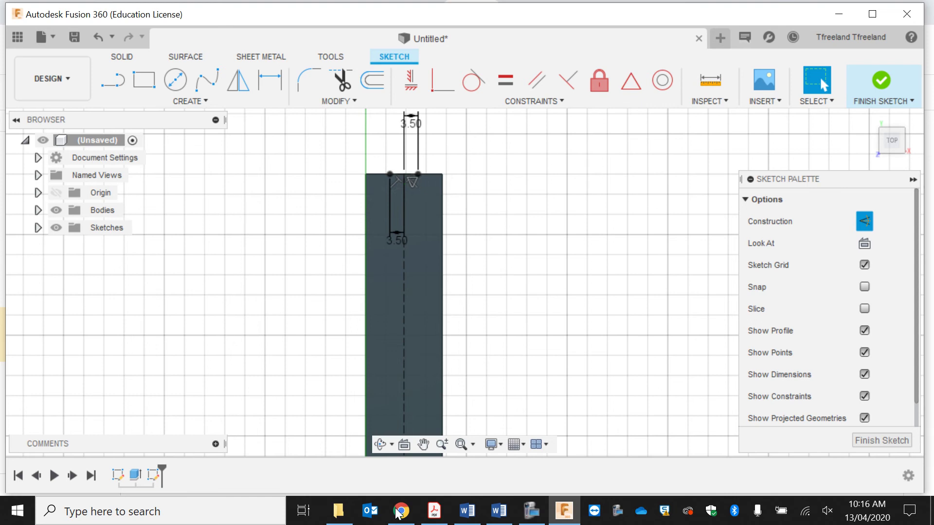
- Draw a regular 7 mm by 90 mm rectangle from the left offset point along the top face and finish the sketch
click(423, 444)
drag(463, 369, 467, 299)
scroll(468, 299, down, 1)
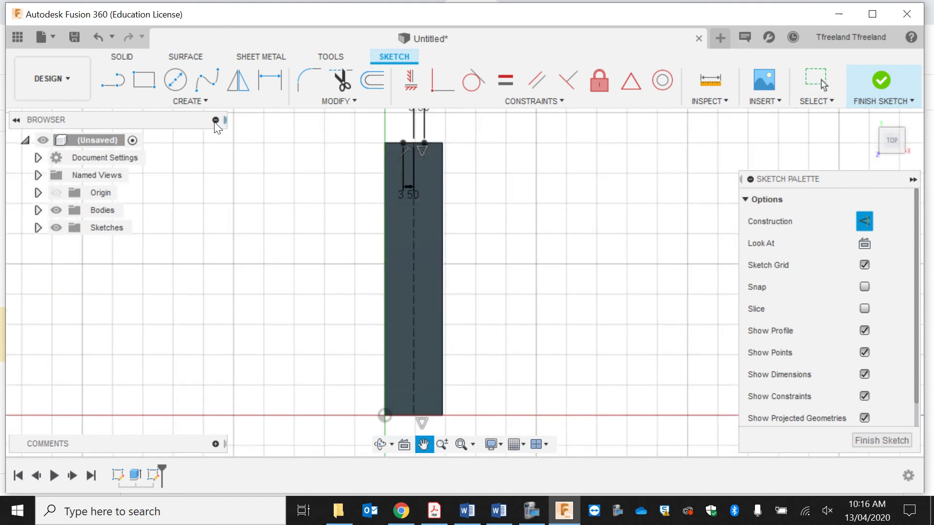
click(145, 83)
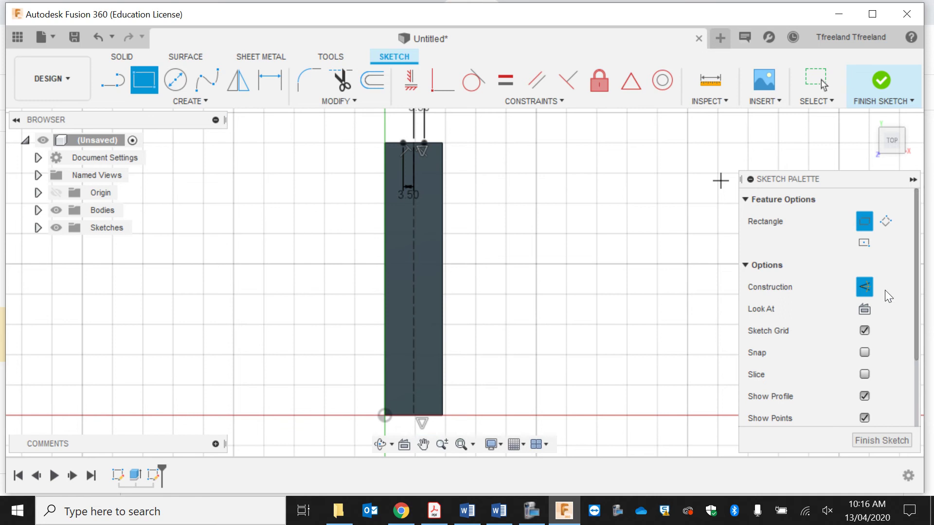
click(864, 287)
click(403, 143)
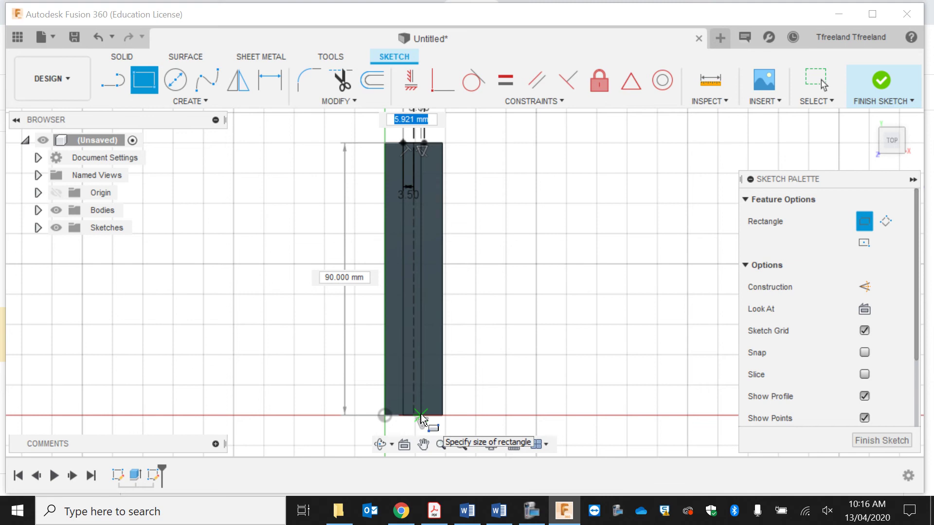
key(Tab)
text(7)
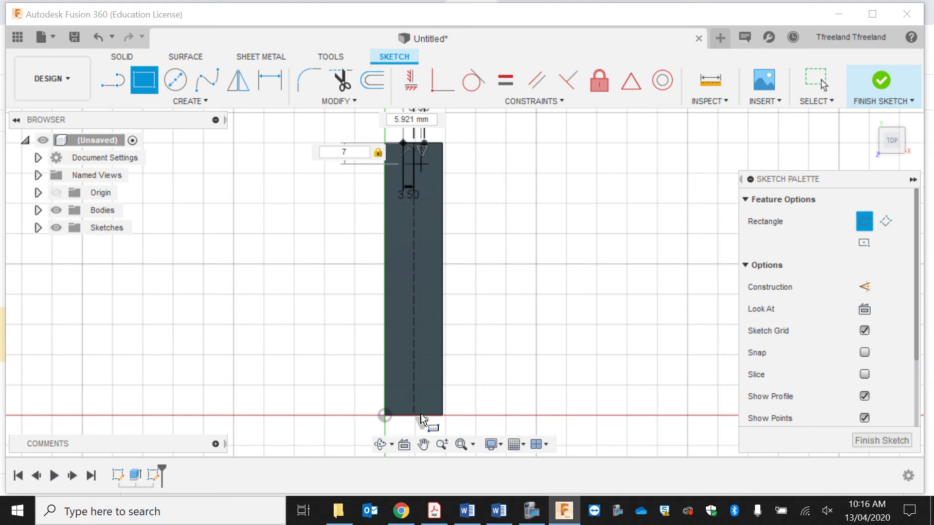
text(90)
key(Tab)
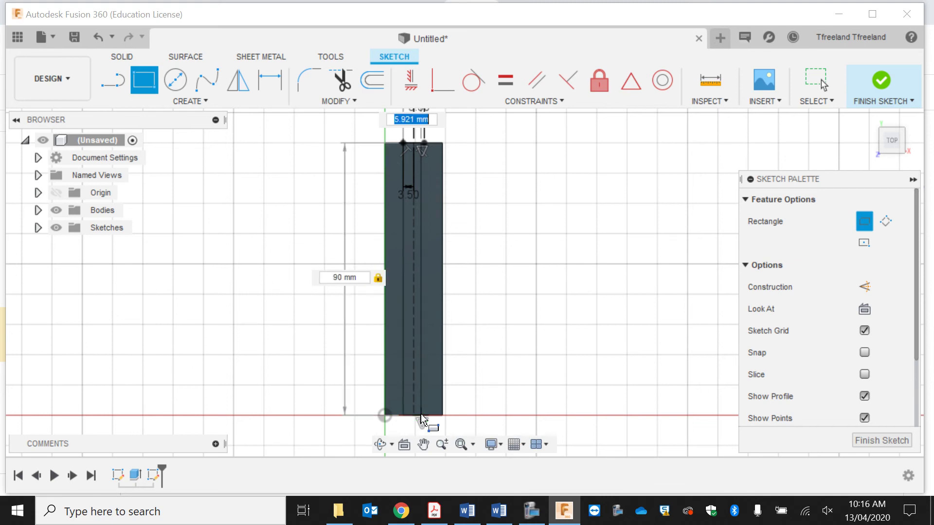
key(Return)
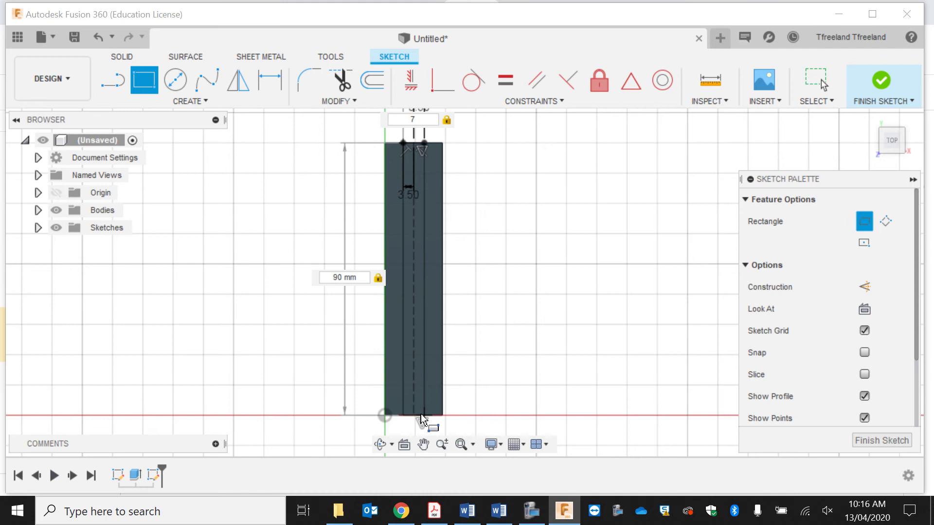
key(Escape)
click(874, 81)
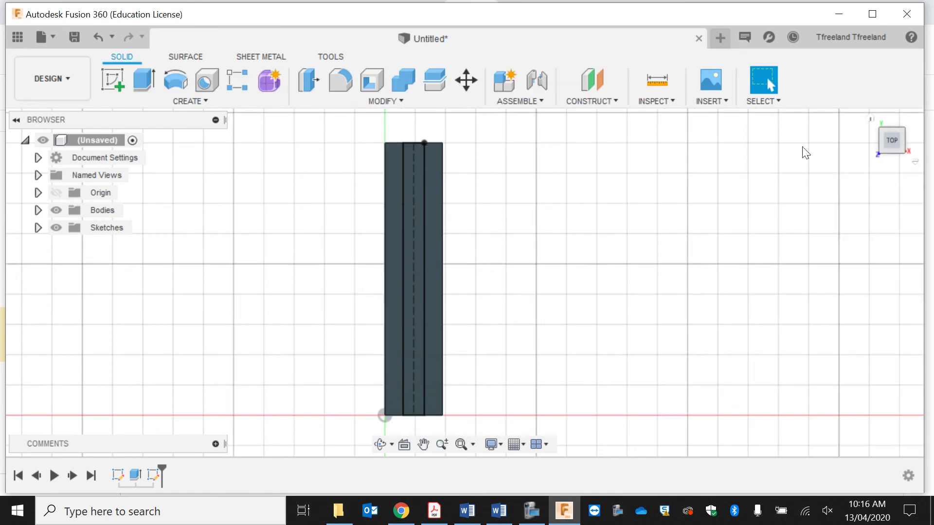
- Extrude the centred 7 mm strip profile downward into the block to cut an open slot in its upper end
click(380, 445)
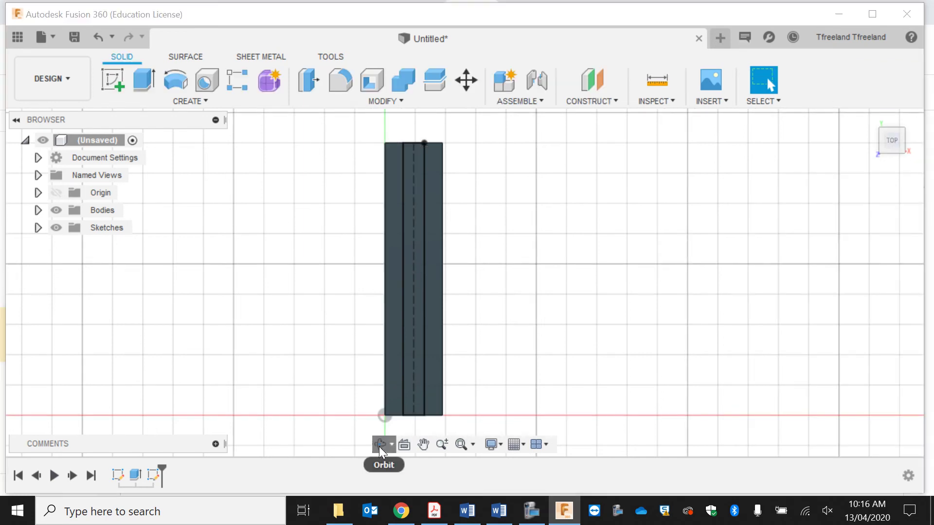
drag(413, 384, 460, 407)
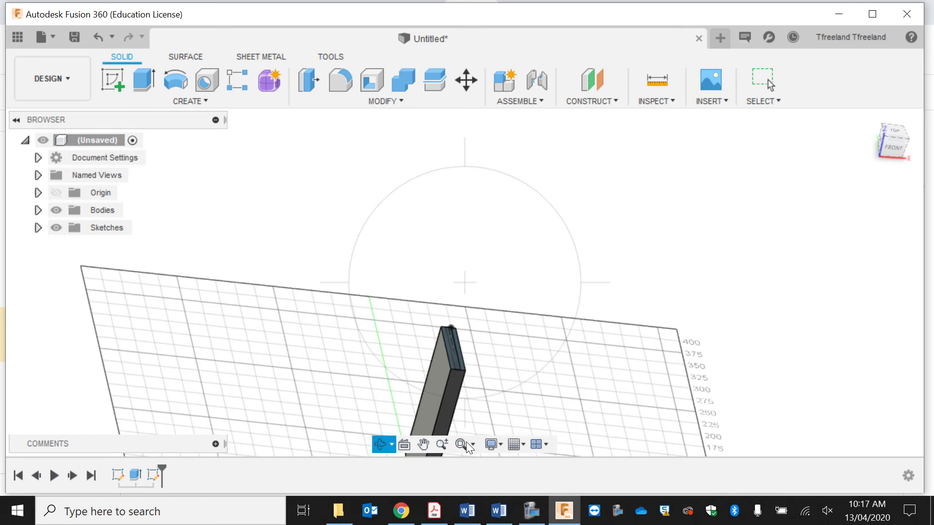
scroll(452, 386, up, 2)
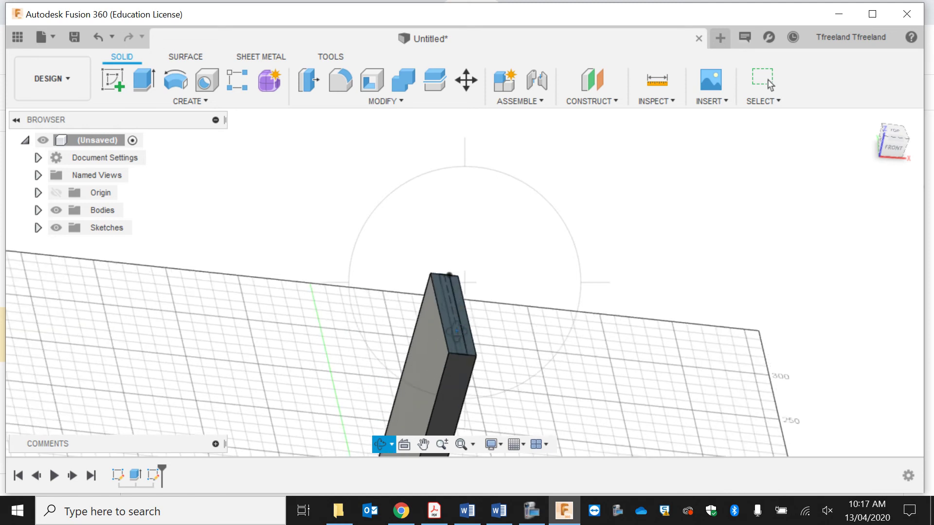
scroll(456, 331, up, 1)
key(Escape)
scroll(461, 354, up, 2)
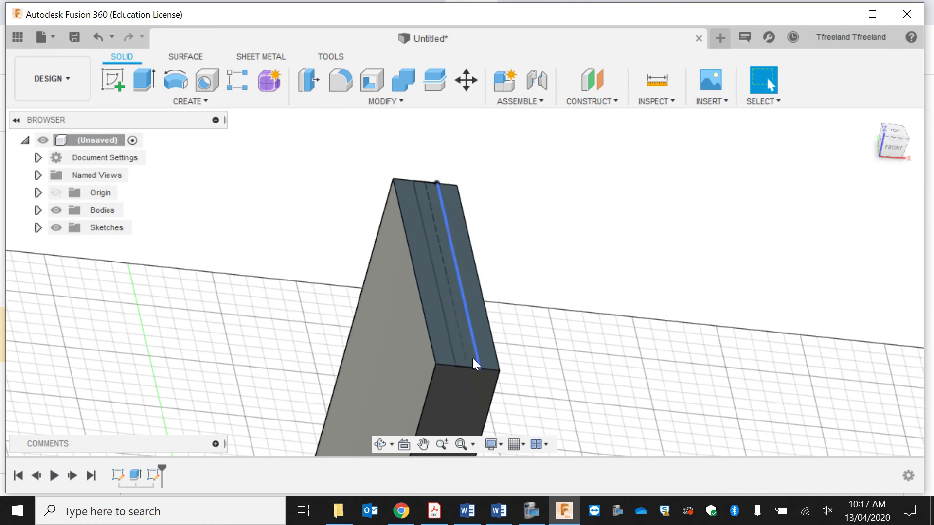
click(467, 366)
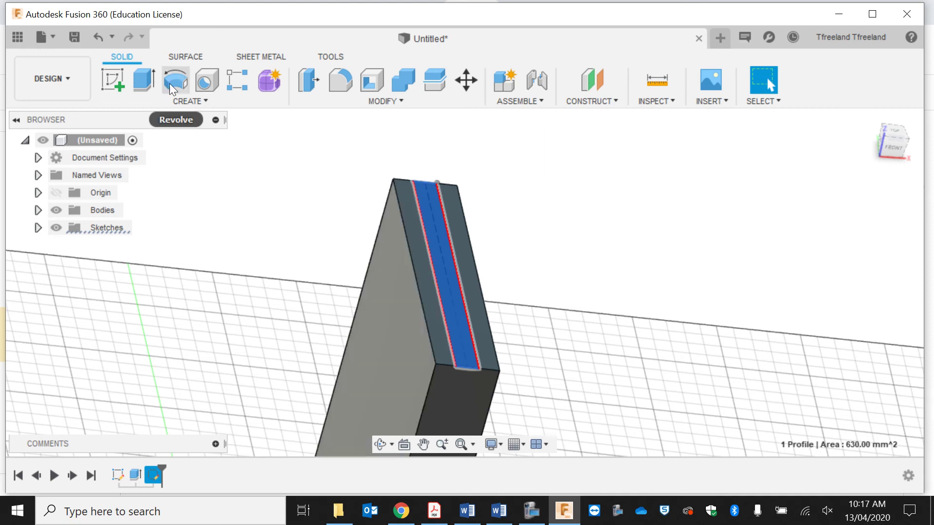
click(143, 80)
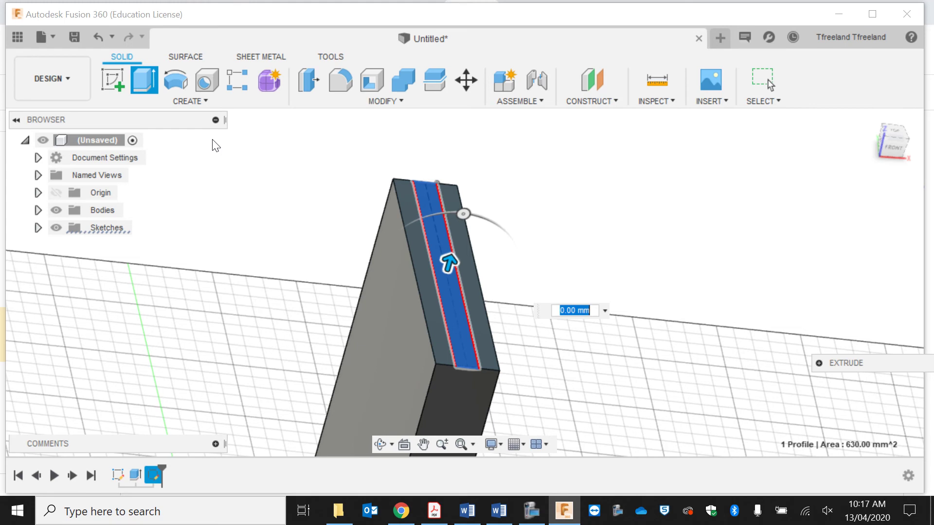
text(-200)
key(Return)
scroll(419, 304, down, 5)
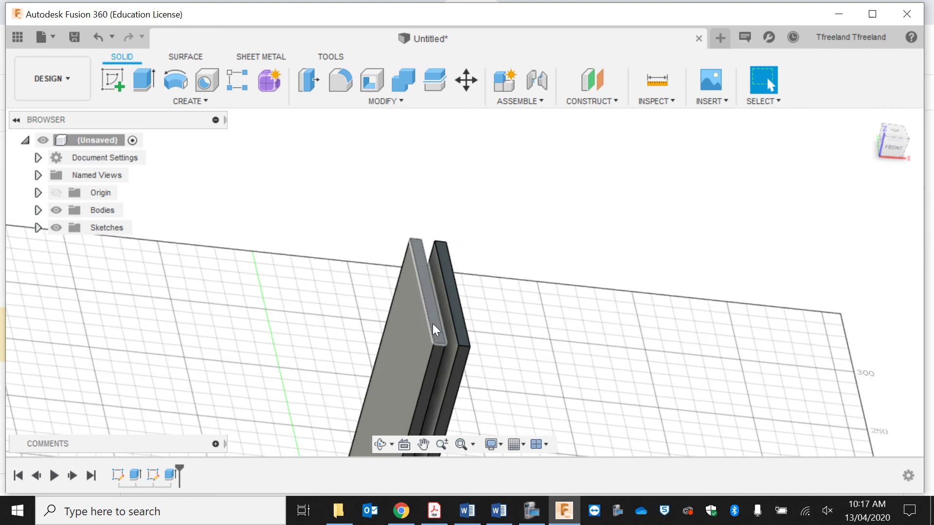
- Save the slotted block as "Bridle Joint part 1" in the Types of Joints folder
click(381, 444)
mouse_move(447, 380)
mouse_down()
mouse_move(377, 394)
mouse_move(387, 432)
mouse_move(435, 406)
mouse_up()
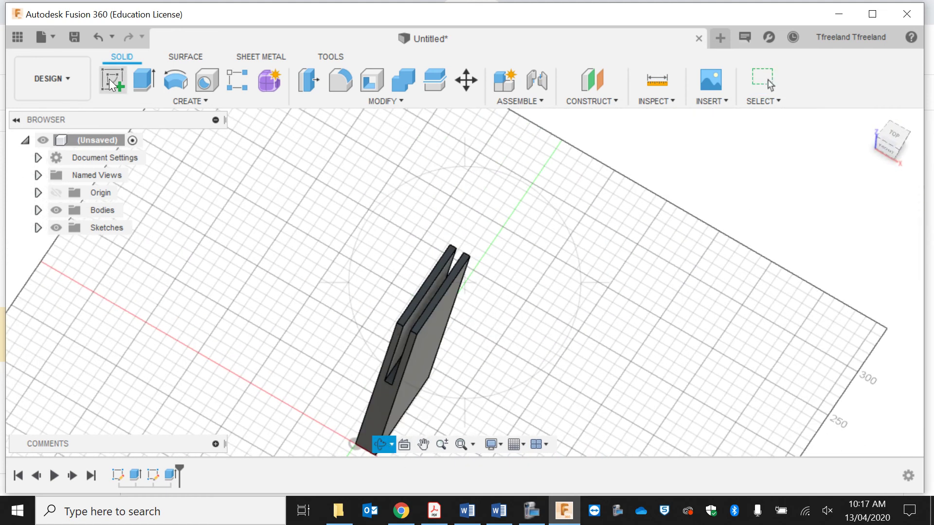
click(74, 36)
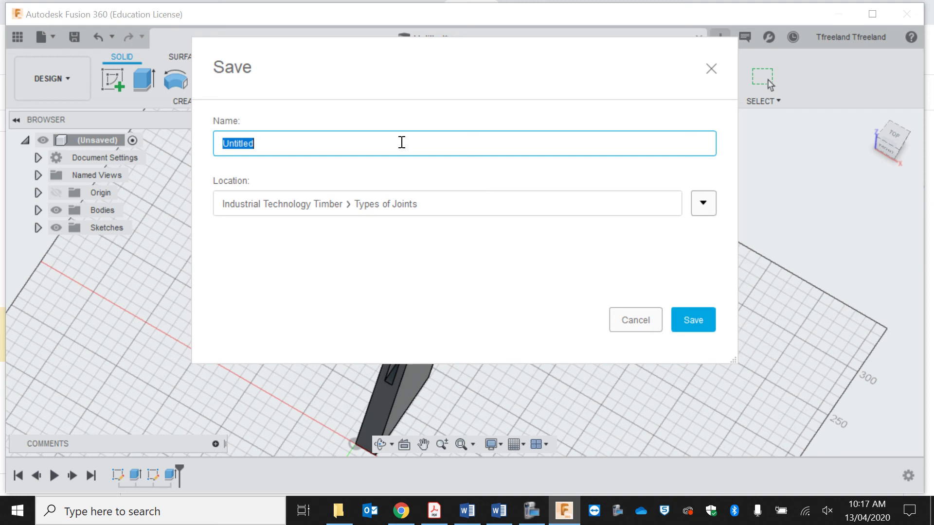
text(Bridle Joint part 1)
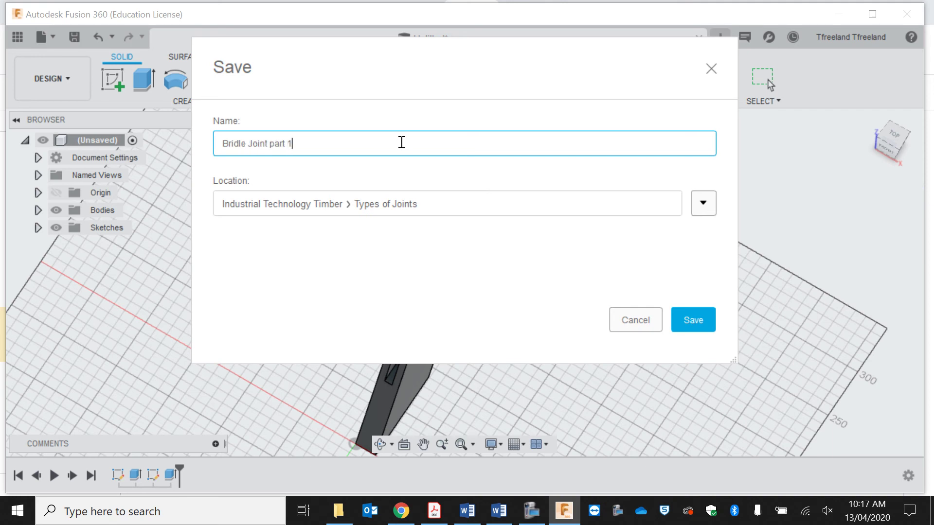
key(Return)
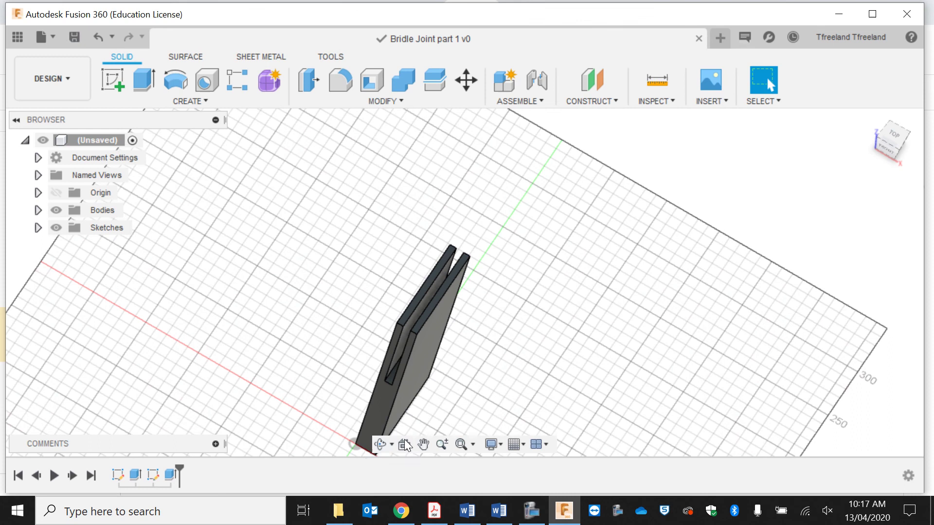
- Create a new empty design and start a sketch on the horizontal origin plane
click(380, 444)
drag(396, 350, 529, 123)
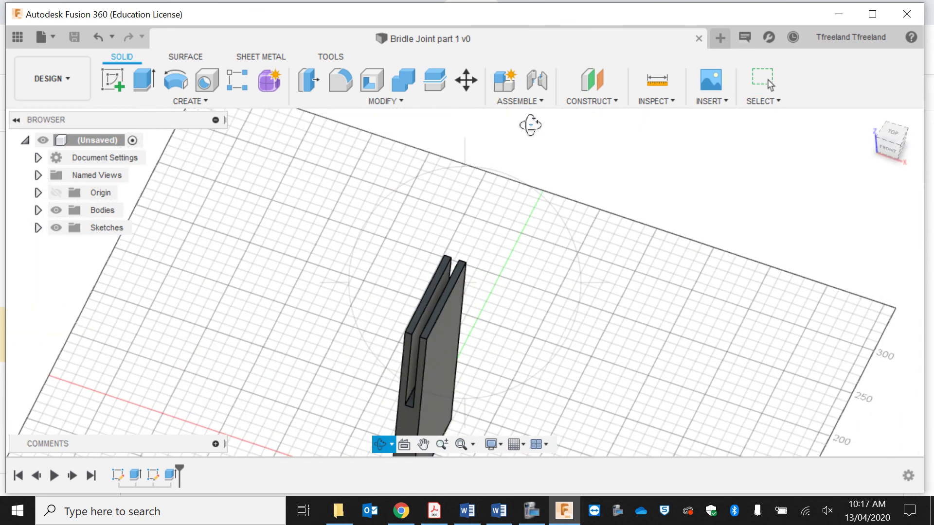
click(714, 35)
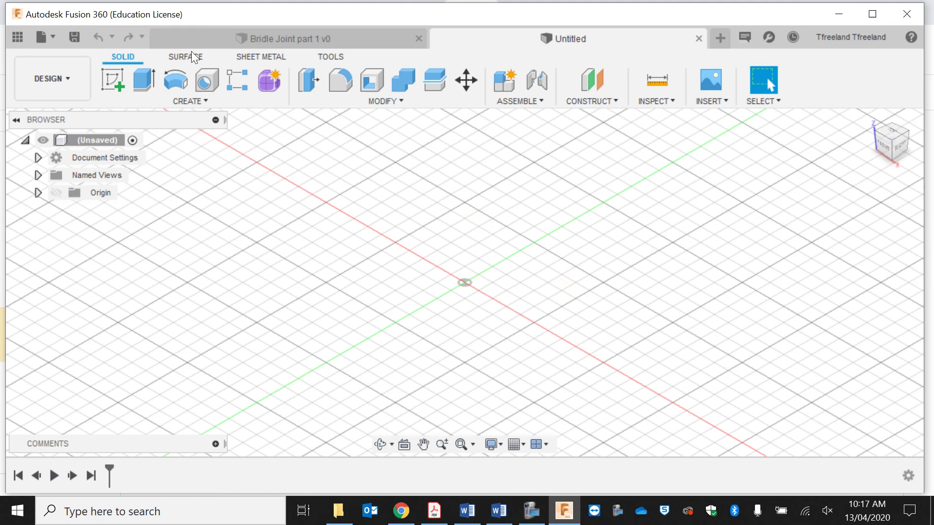
click(115, 80)
click(522, 272)
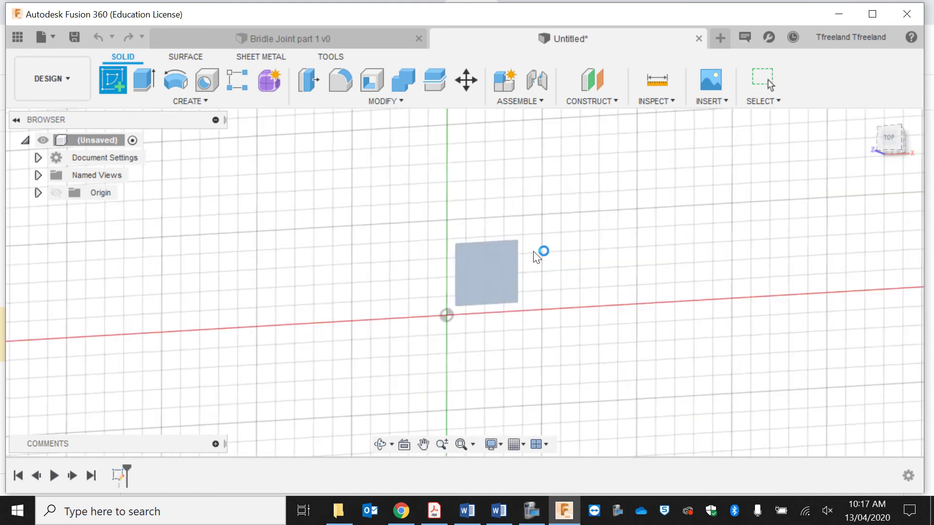
- Draw a 19 mm wide by 90 mm high rectangle with its lower-left corner at the origin
key(r)
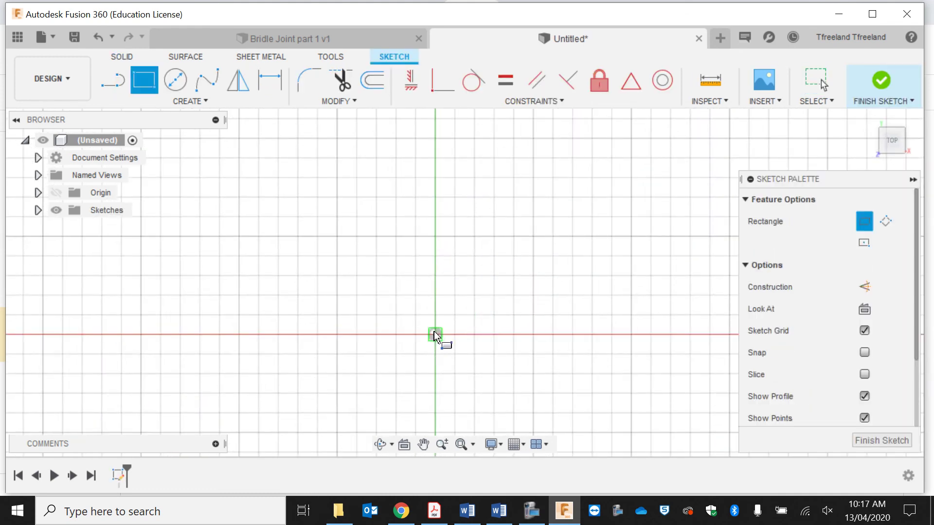
click(434, 335)
text(19)
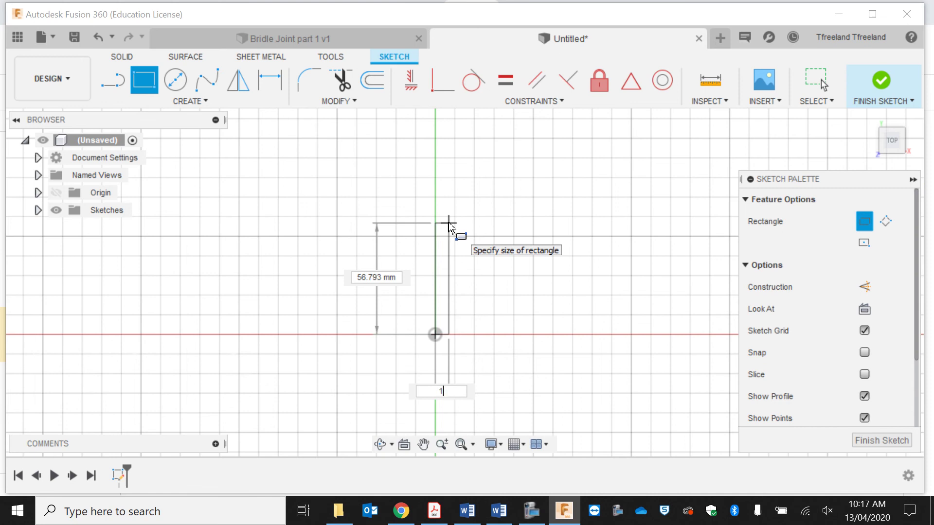
key(Tab)
text(90)
key(Tab)
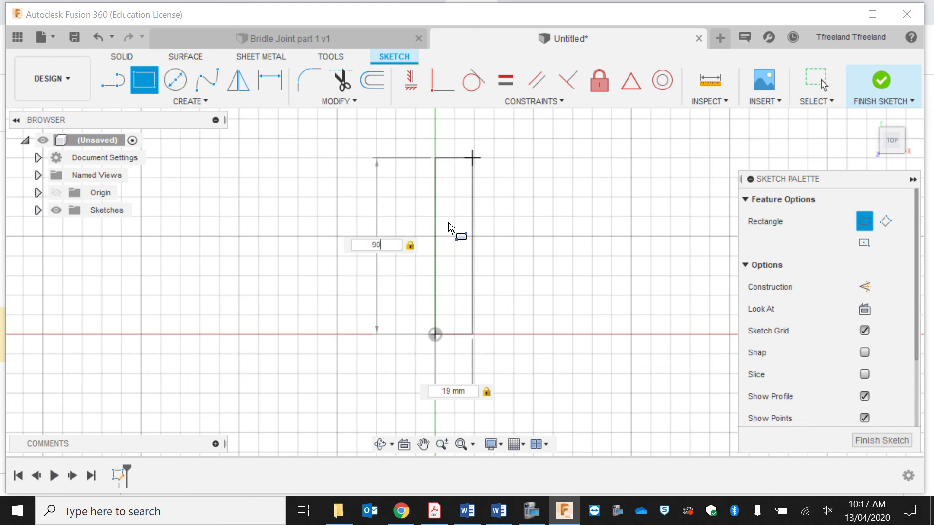
key(Return)
key(Escape)
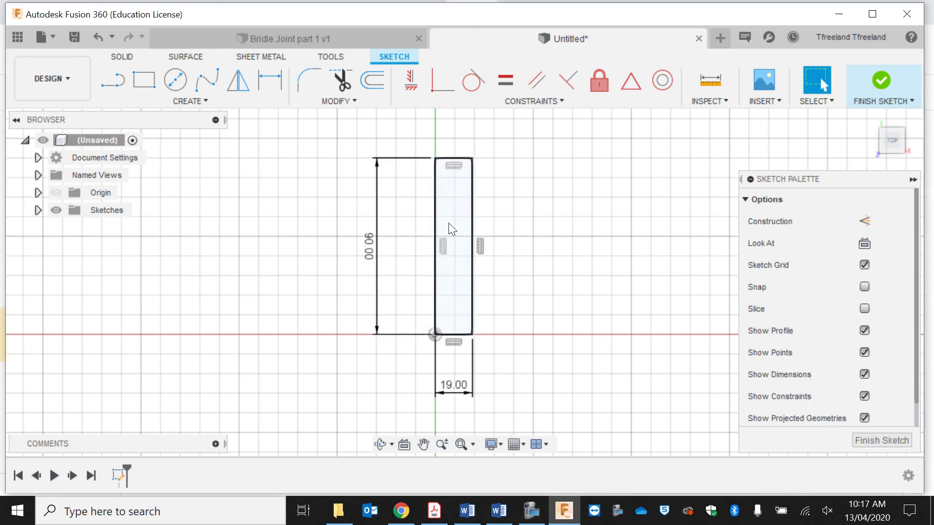
- Finish the sketch and extrude the rectangle 200 mm upward into a solid block
shift+middle_drag(671, 189, 693, 197)
click(562, 240)
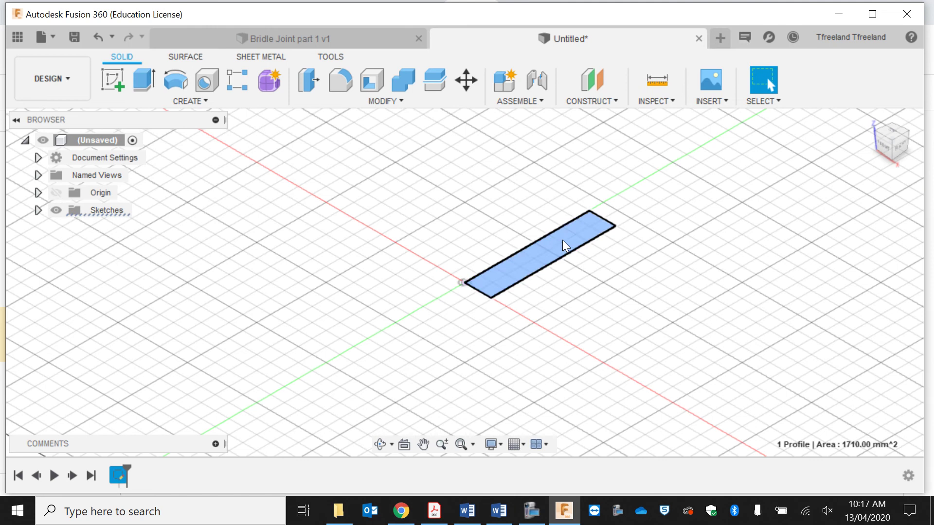
click(151, 76)
text(200)
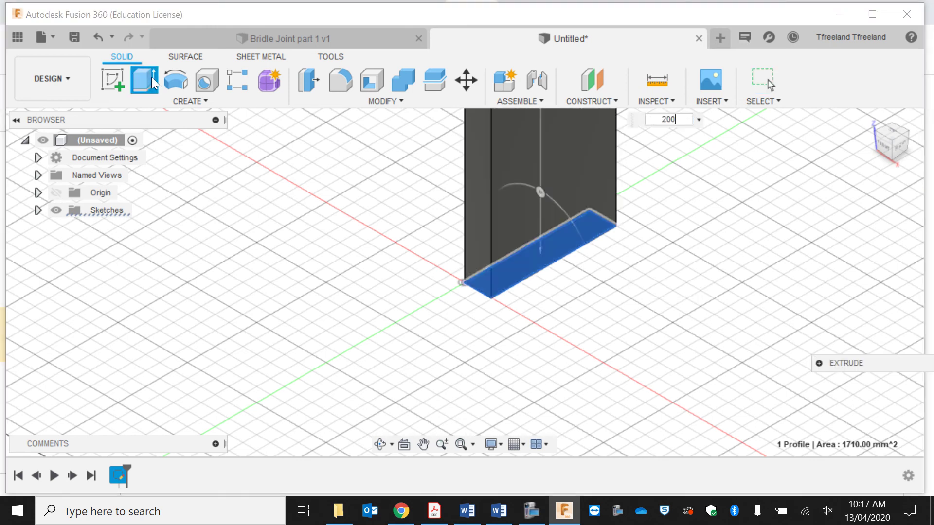
key(Return)
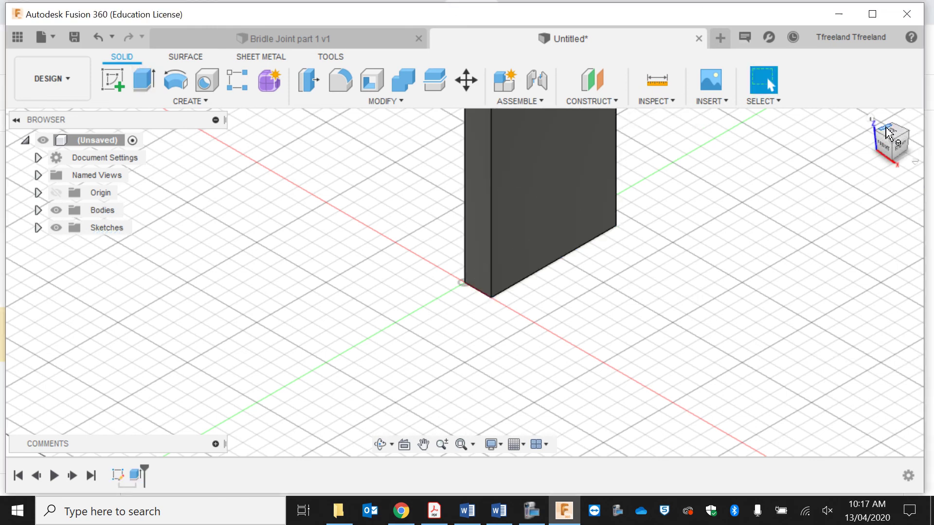
click(870, 117)
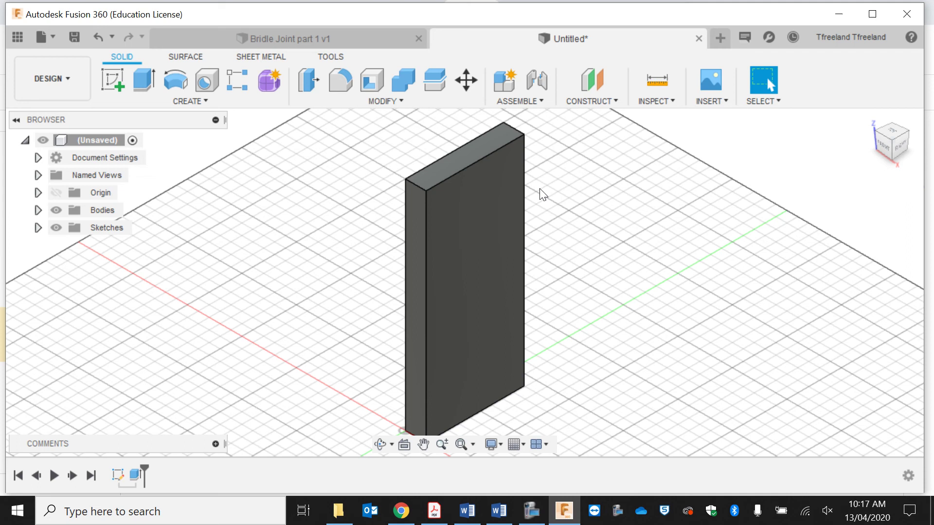
- Start a sketch on the block's top face and draw a lengthwise construction centreline between the midpoints of its short edges
click(116, 83)
click(443, 173)
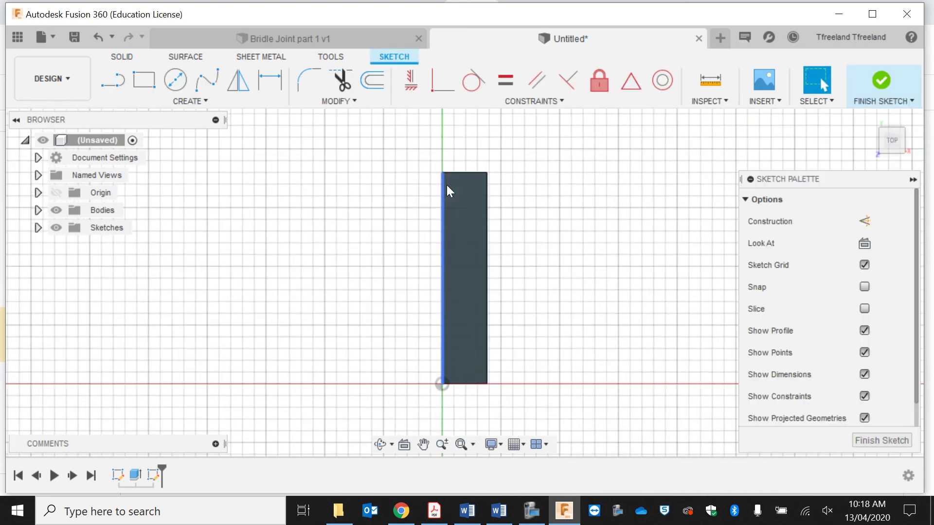
click(105, 81)
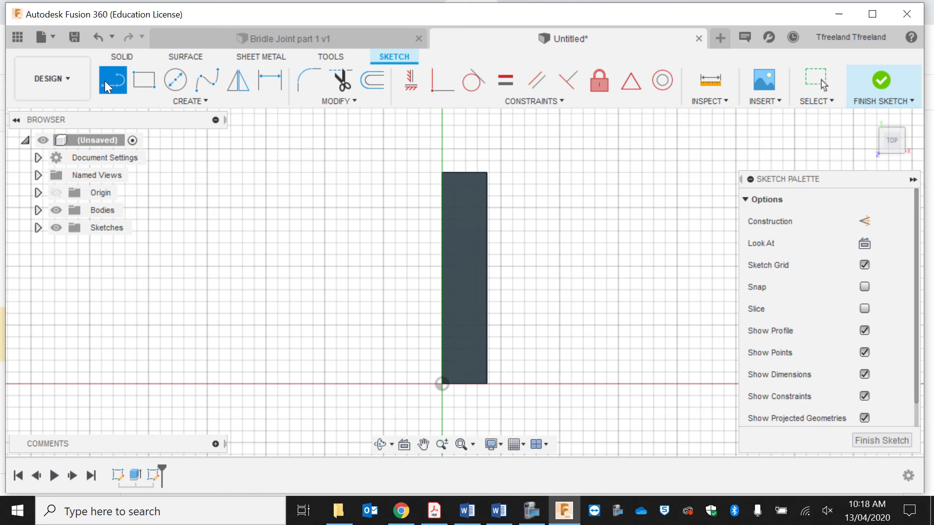
click(864, 222)
click(465, 172)
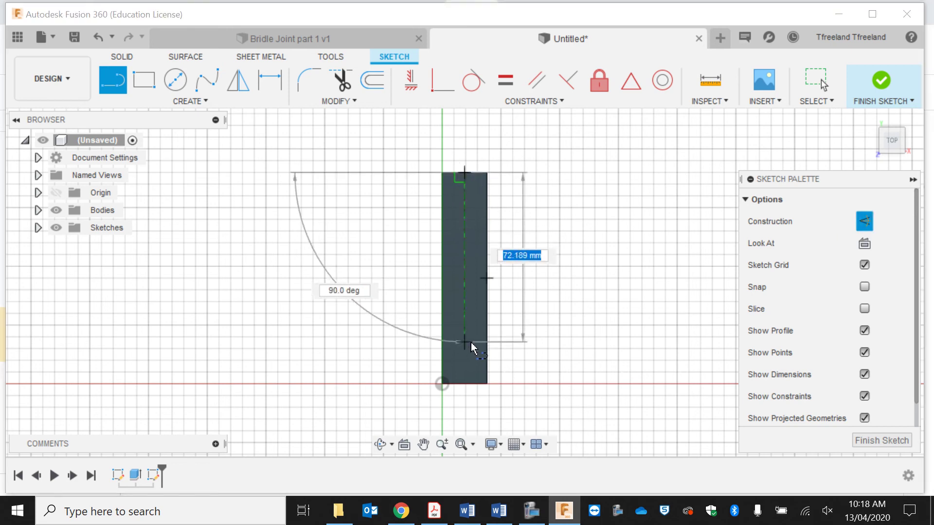
click(469, 385)
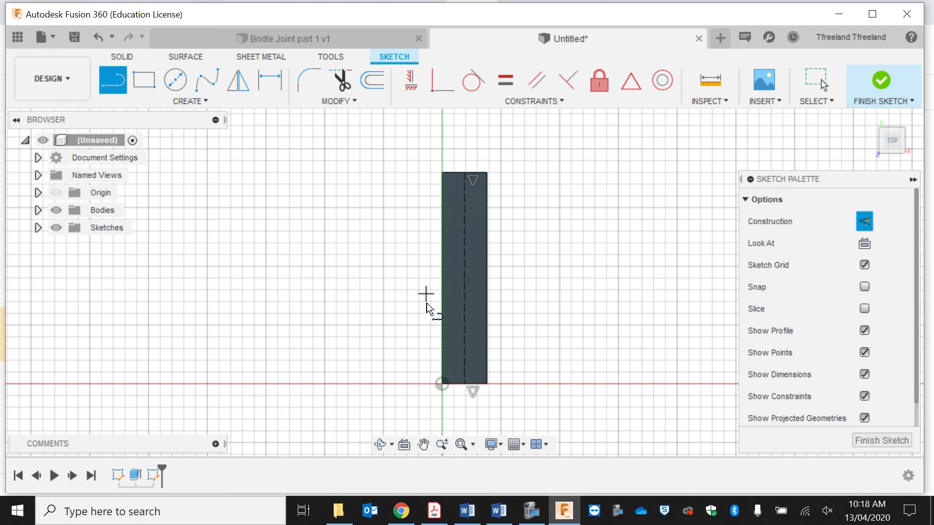
- Switch back to regular geometry and draw a 6 mm by 90 mm rectangle along the top face's left long edge
click(865, 220)
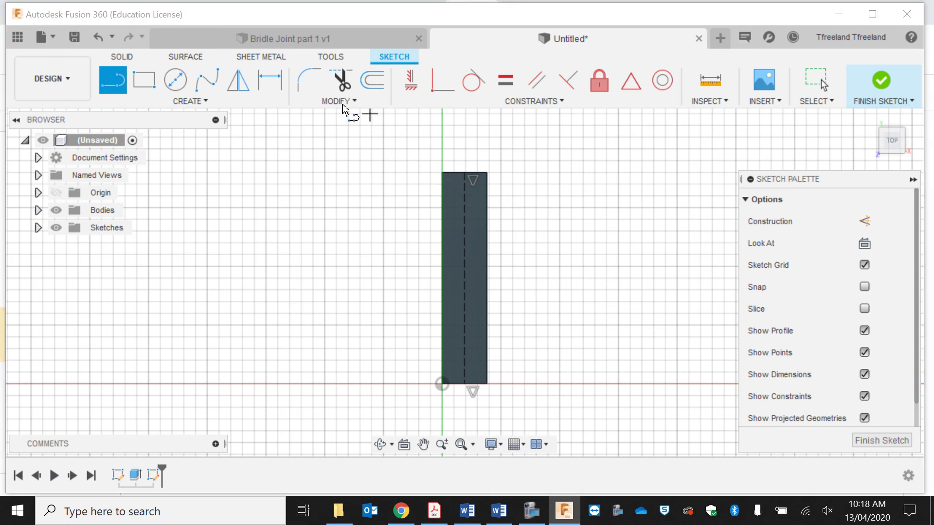
click(441, 172)
click(145, 82)
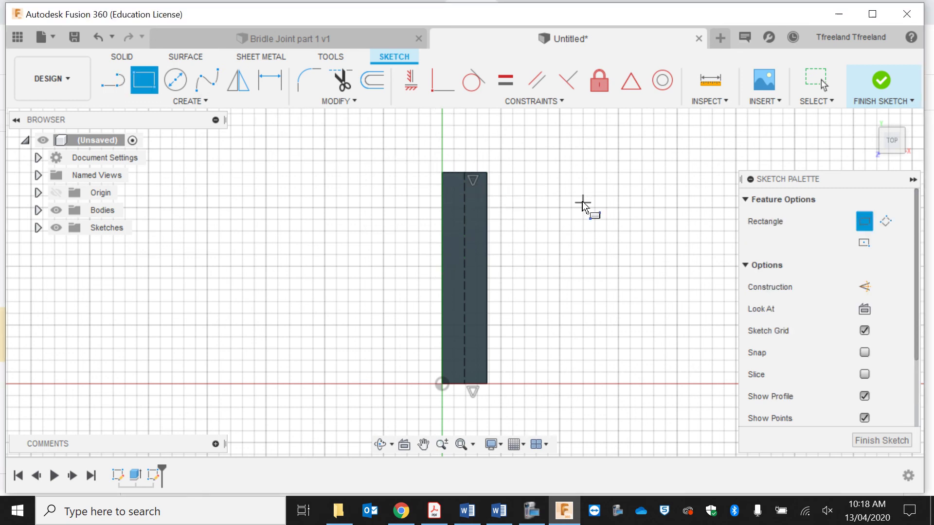
click(442, 173)
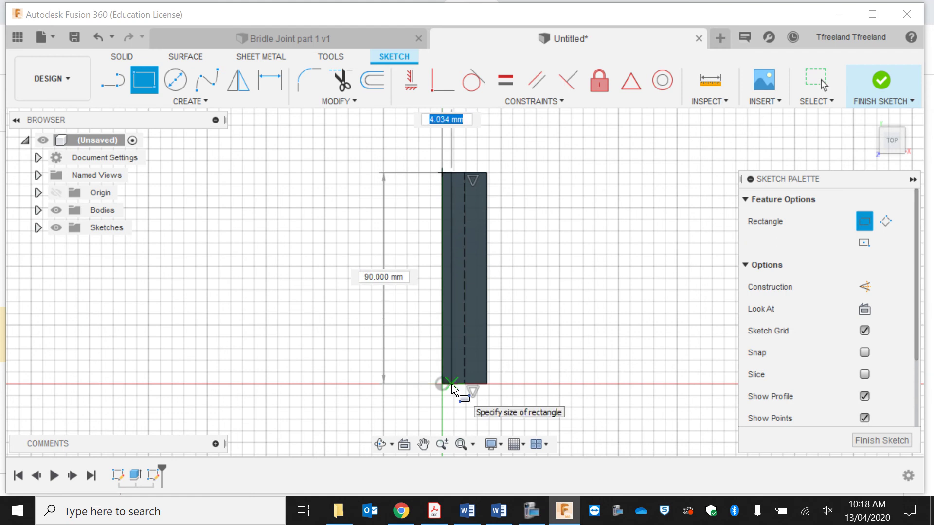
text(6)
key(Return)
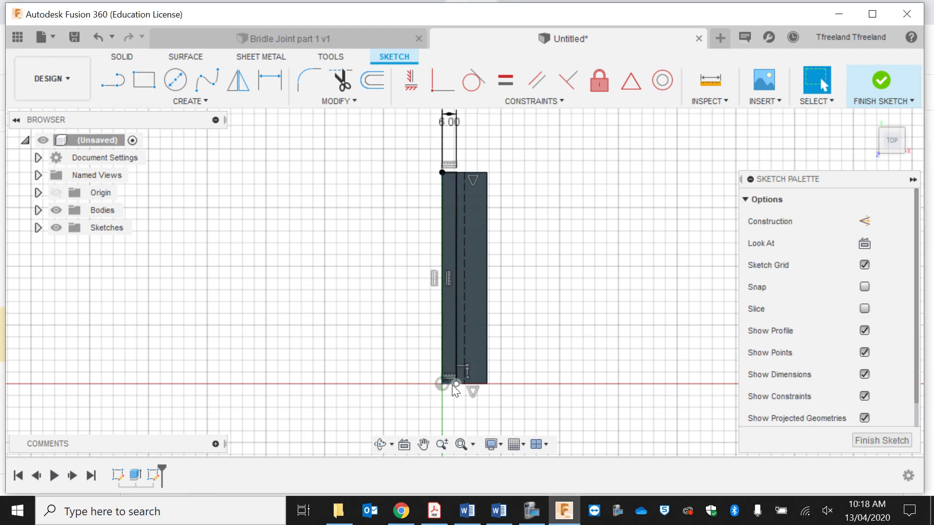
- Draw a matching 6 mm by 90 mm rectangle along the top face's right long edge and finish the sketch
click(490, 174)
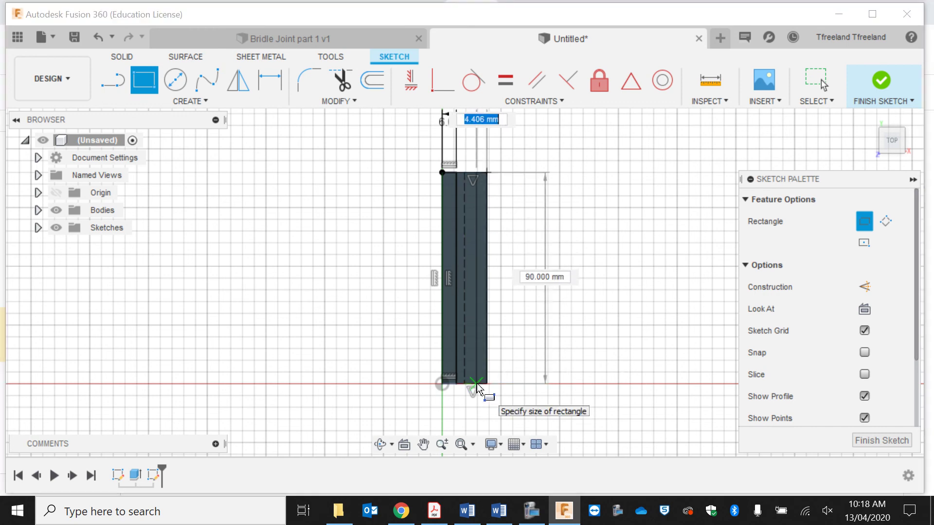
text(6)
key(Return)
key(Escape)
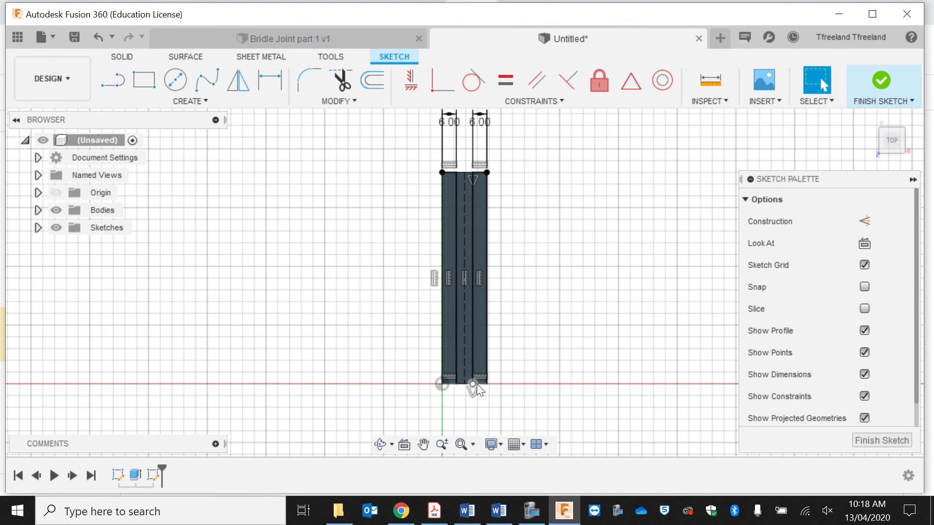
click(880, 84)
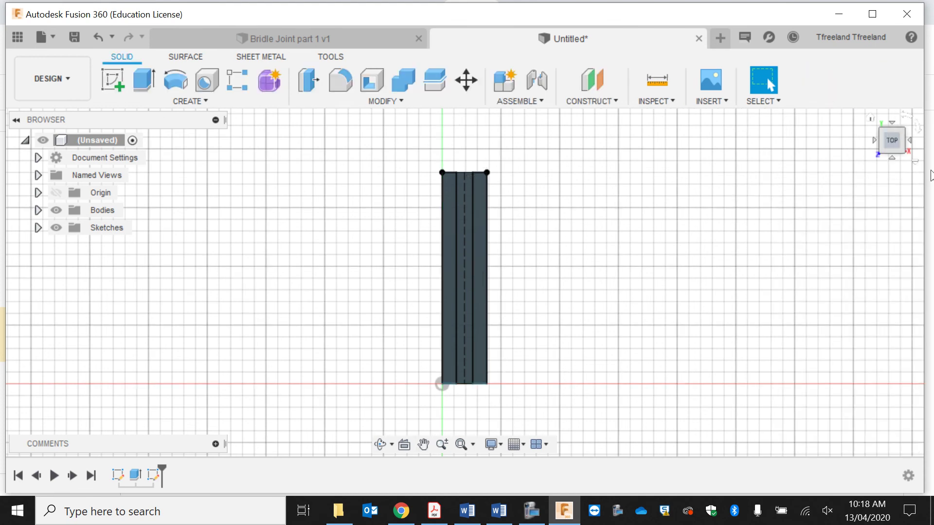
click(870, 123)
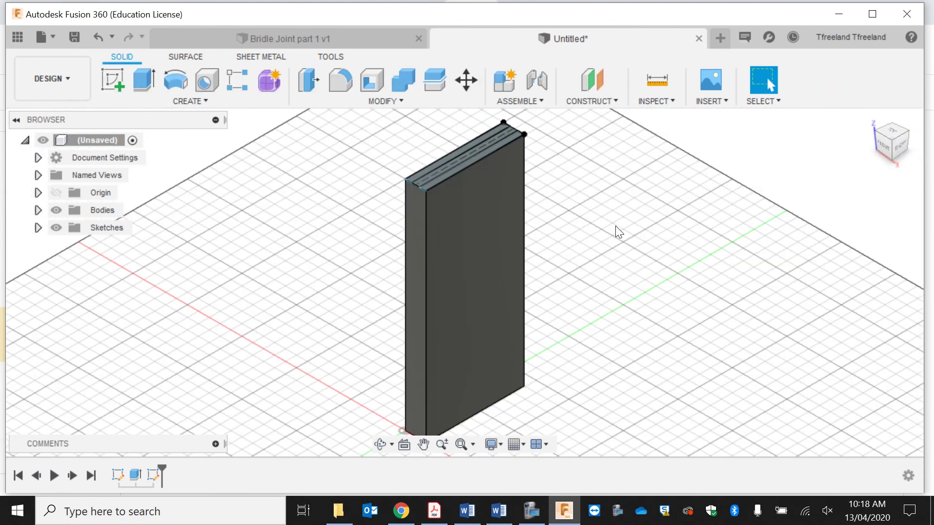
scroll(389, 149, up, 2)
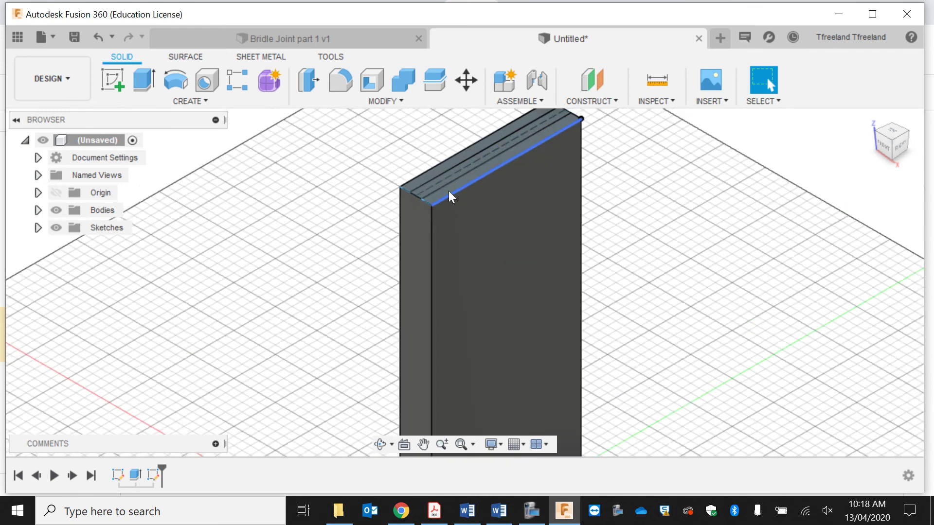
- Extrude the two outer strip profiles on the block's top face downward as a cut, leaving a central tenon
scroll(448, 191, up, 2)
click(446, 189)
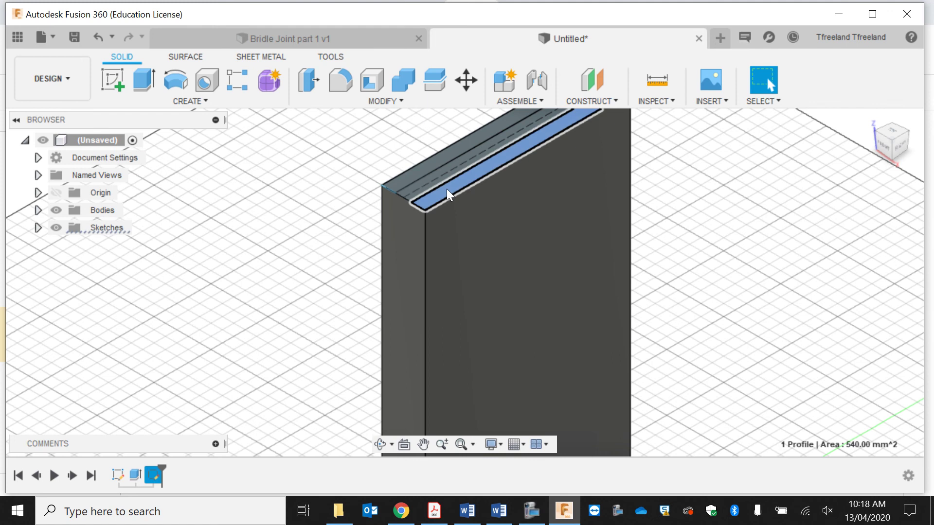
click(419, 171)
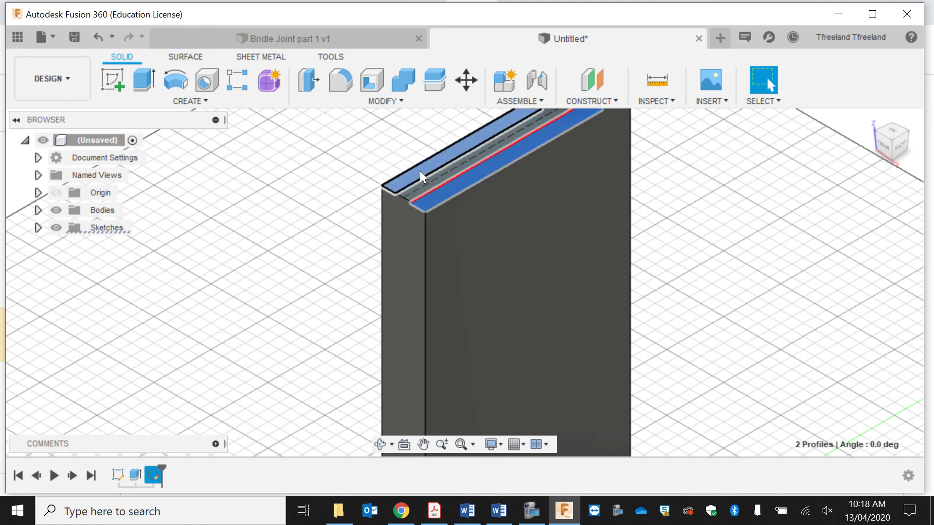
scroll(569, 215, down, 3)
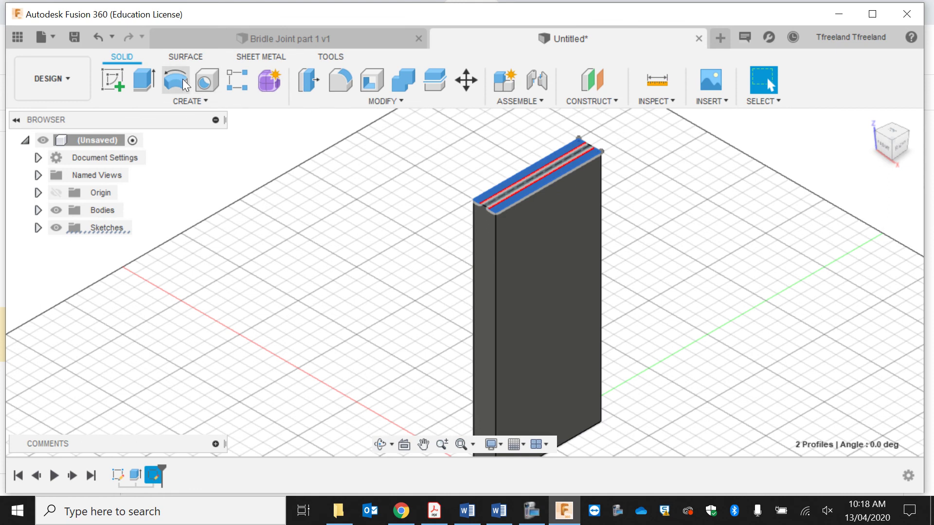
click(145, 81)
key(BackSpace)
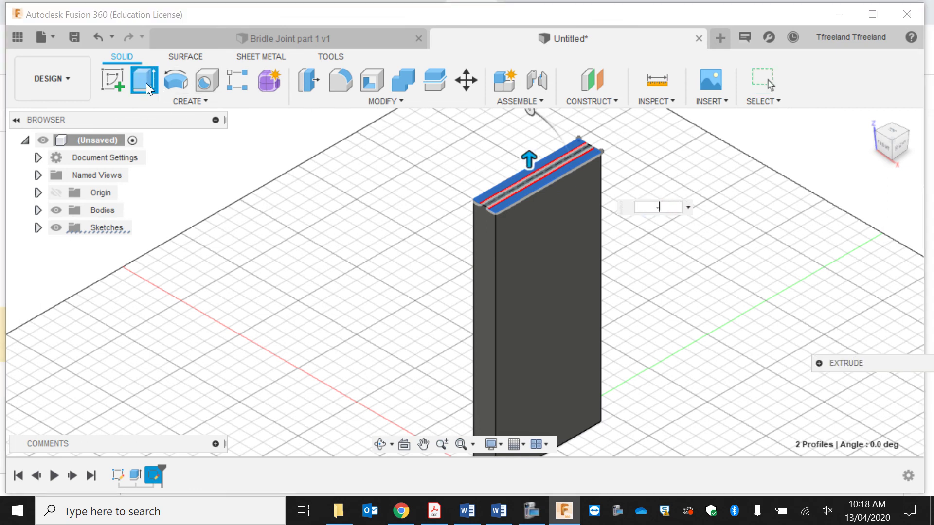
key(Return)
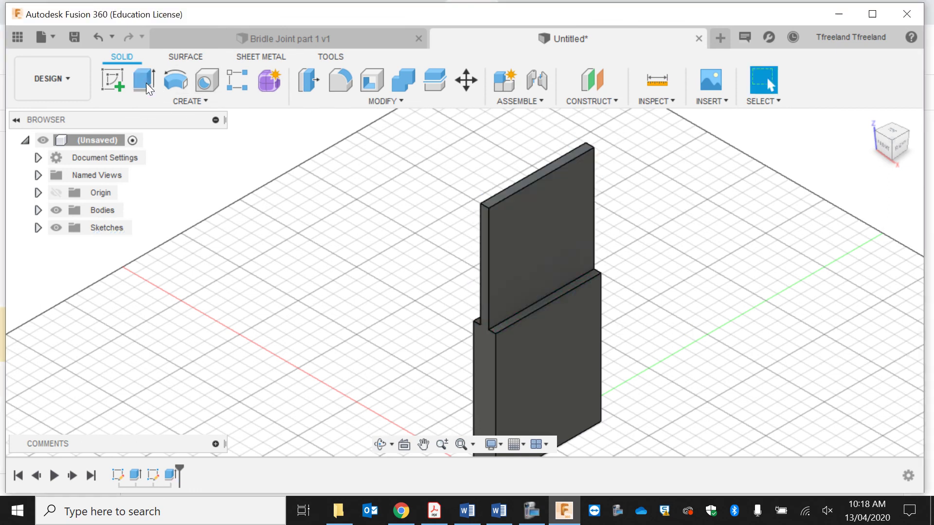
- Compare the tenoned part with Bridle Joint part 1, then save it as "Bridle joint part 2" in the Types of Joints folder
click(380, 444)
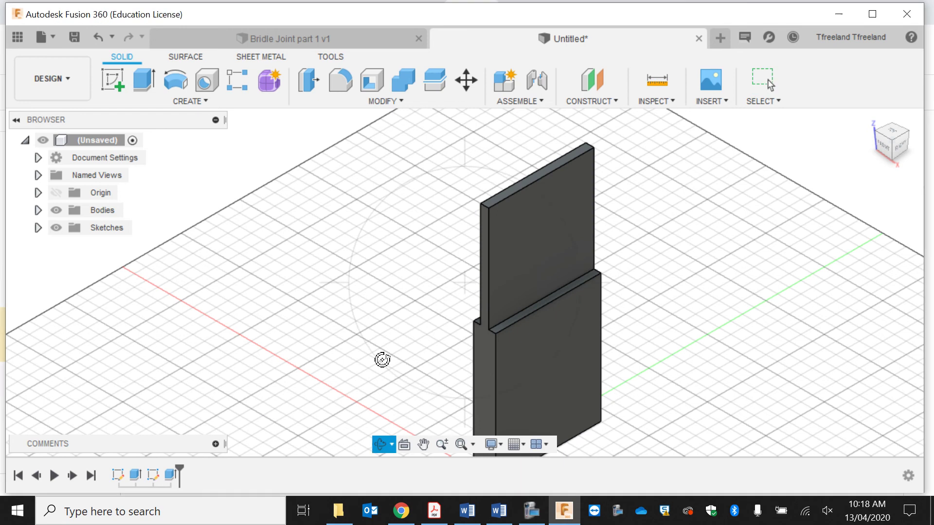
drag(383, 359, 397, 380)
click(324, 44)
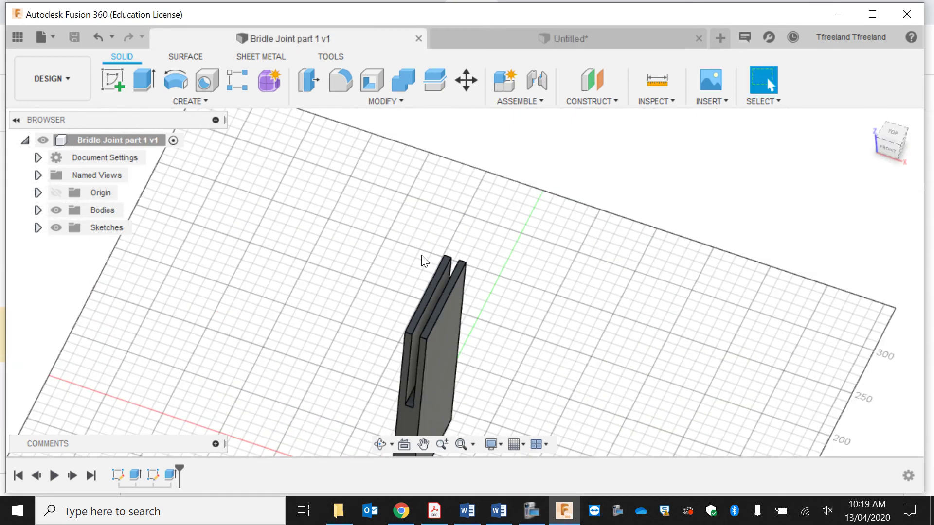
click(581, 34)
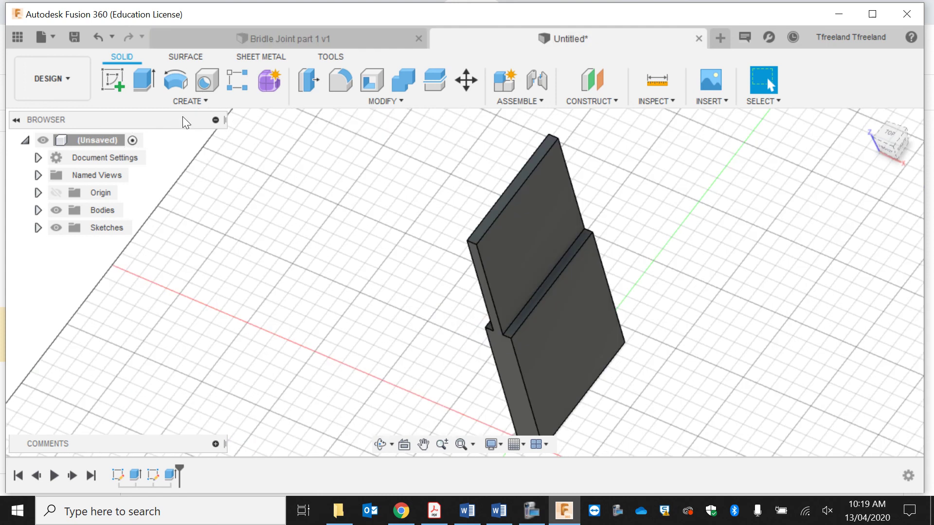
click(77, 41)
text(Bridle joint part 2)
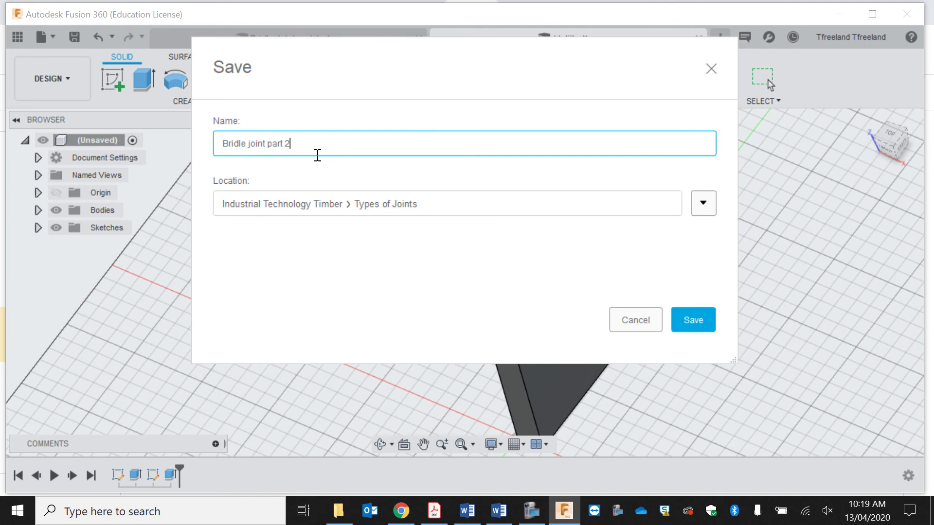
key(Return)
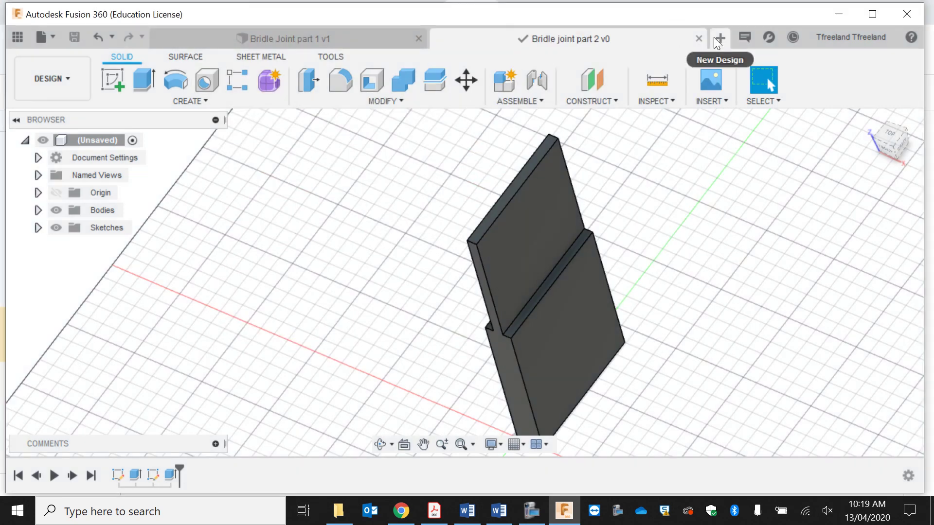
- Create a new design and save it as "Completed Bridle joint" in the Types of Joints folder
click(719, 38)
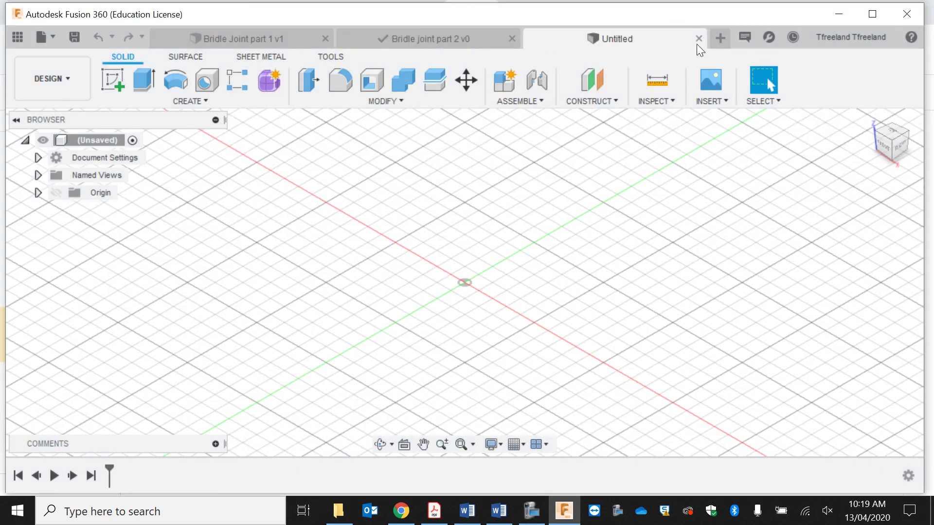
click(75, 36)
text(Completed Bridle)
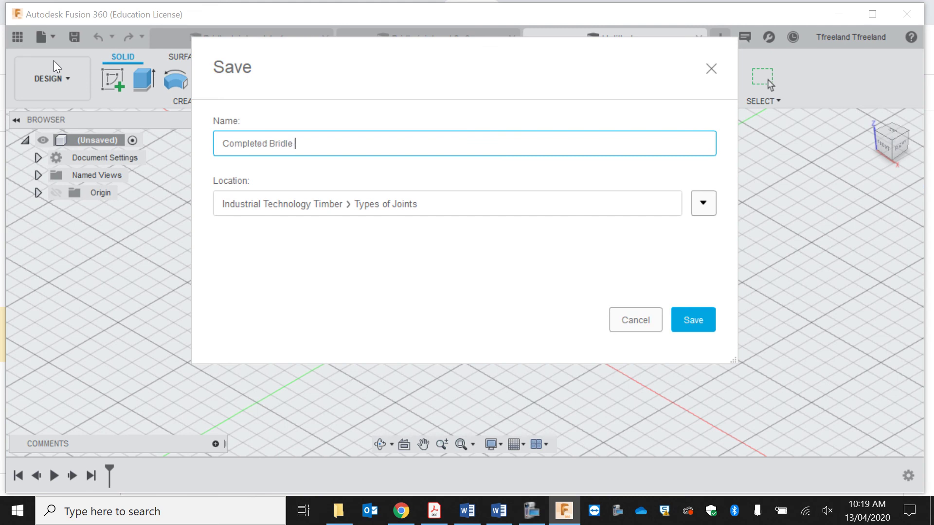
text( joint)
key(Return)
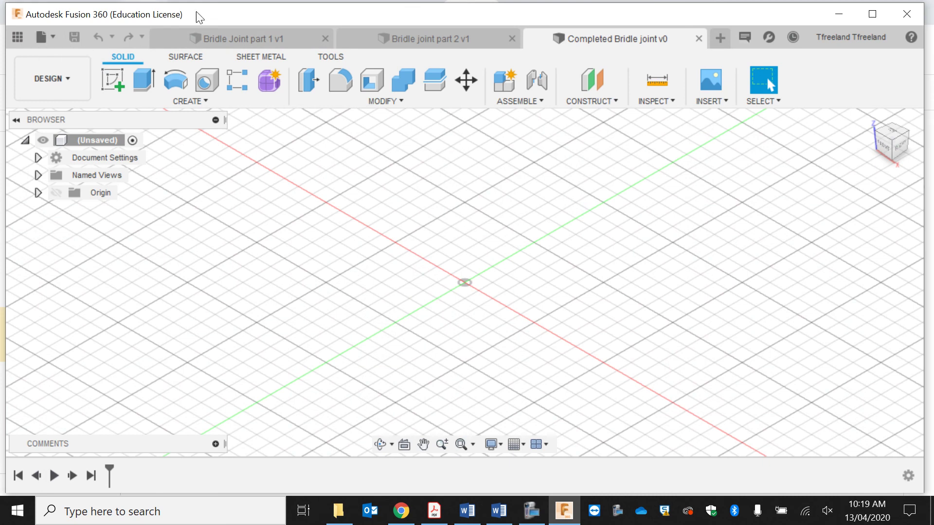
- Insert Bridle Joint part 1 from the Types of Joints folder into the current design and ground it
click(10, 44)
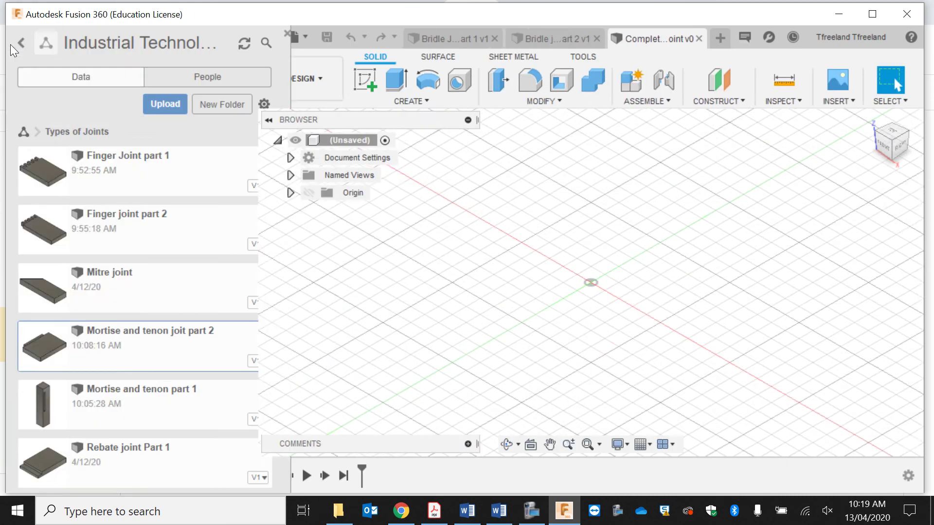
scroll(208, 333, down, 8)
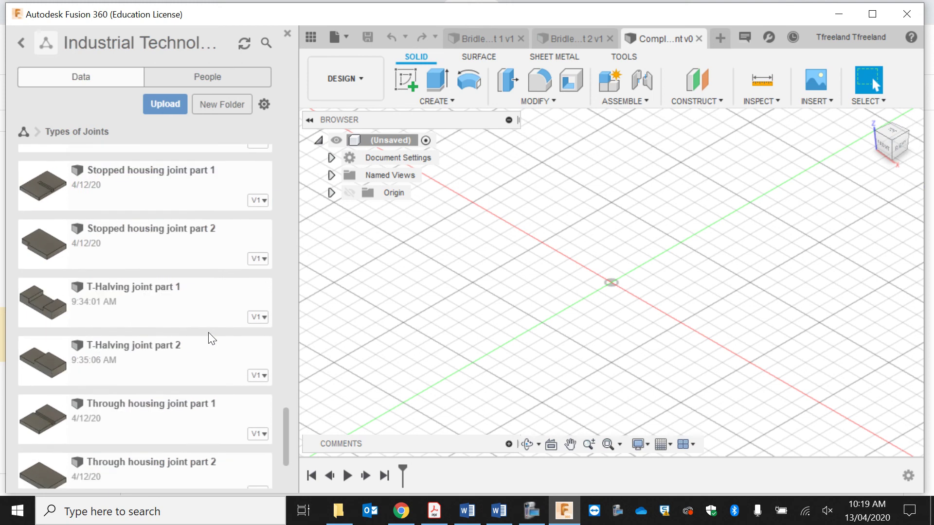
scroll(210, 338, down, 3)
scroll(210, 338, up, 10)
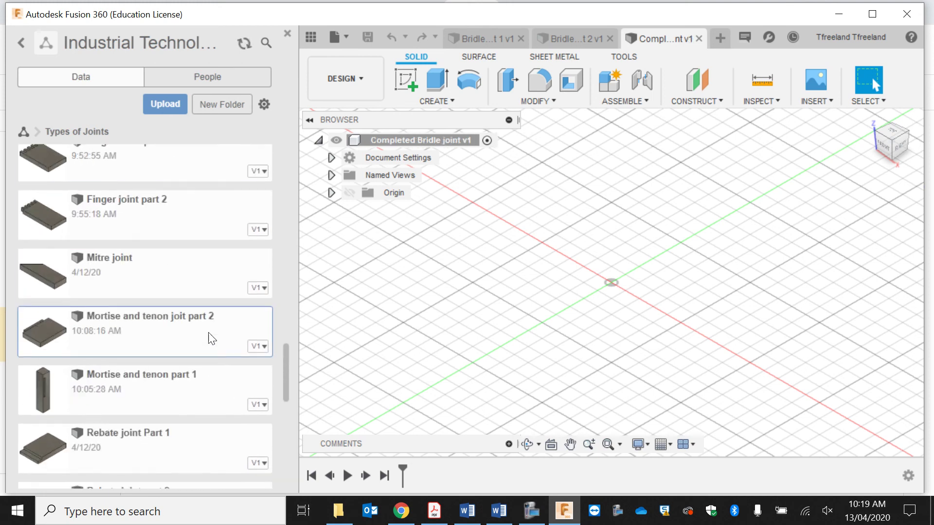
scroll(209, 335, up, 8)
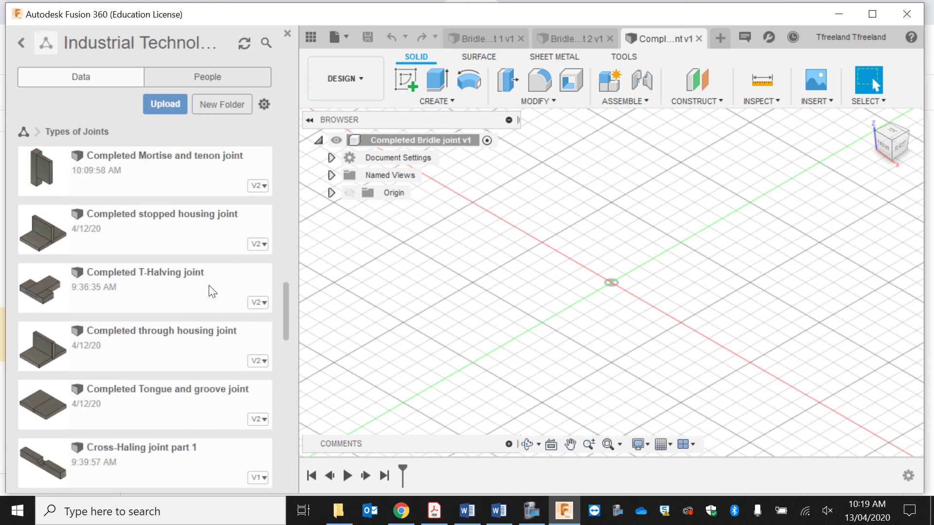
scroll(204, 292, up, 6)
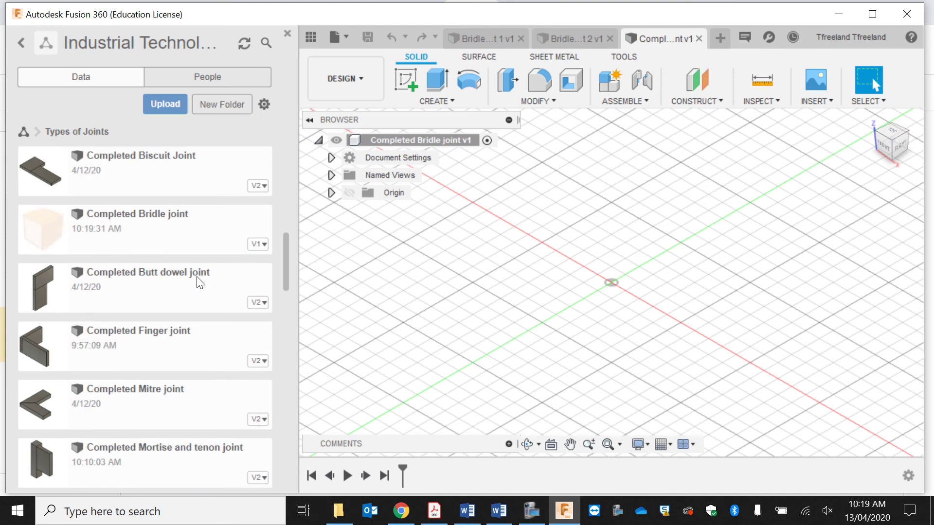
scroll(194, 292, up, 4)
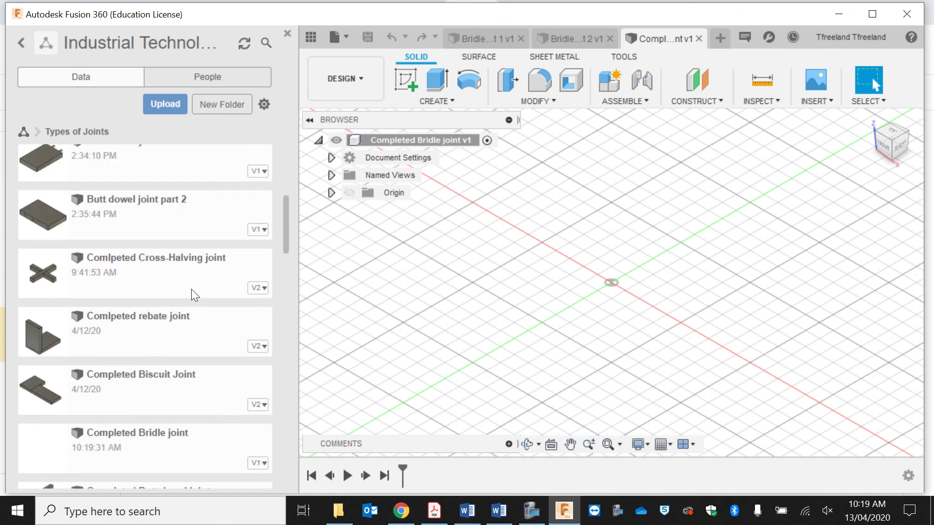
scroll(168, 292, up, 4)
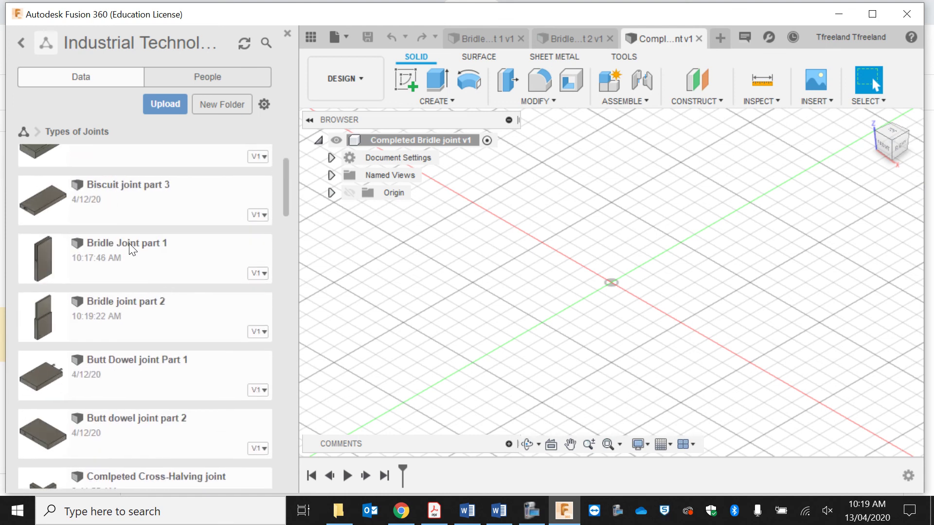
right_click(167, 267)
click(170, 273)
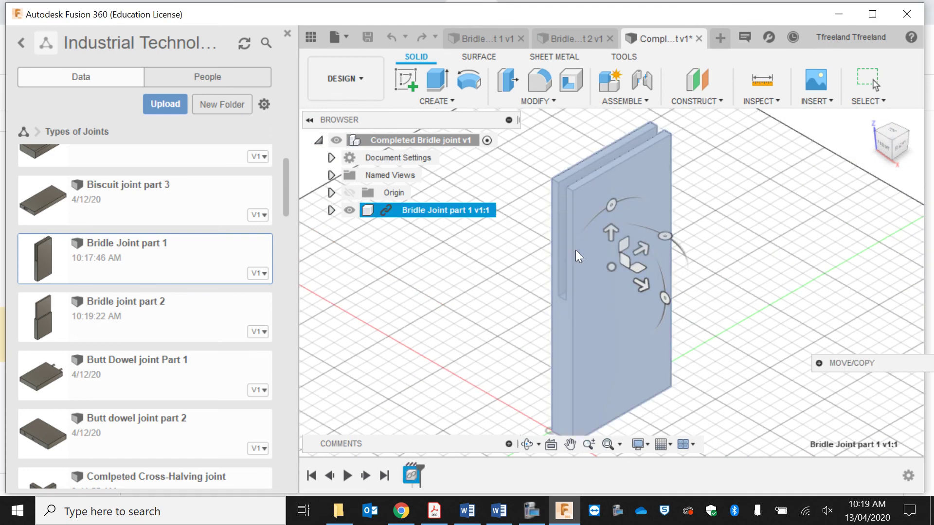
key(Return)
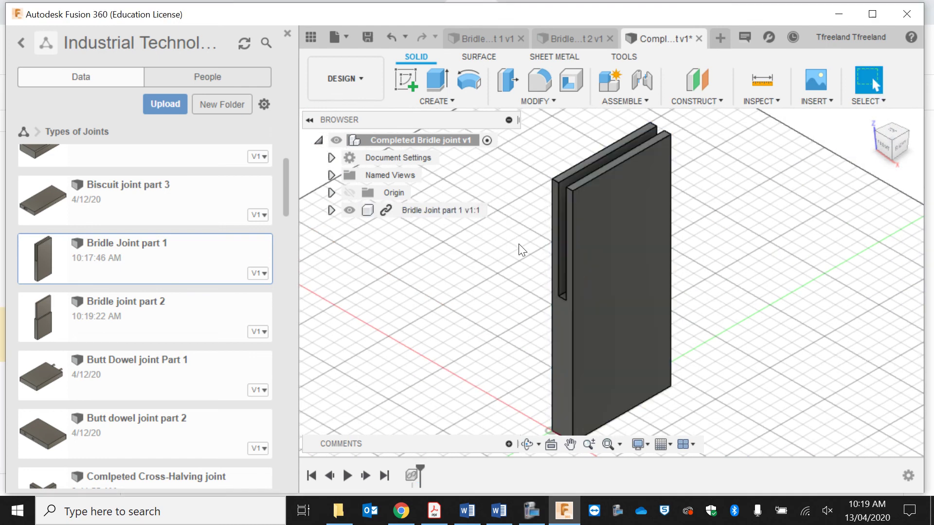
right_click(434, 215)
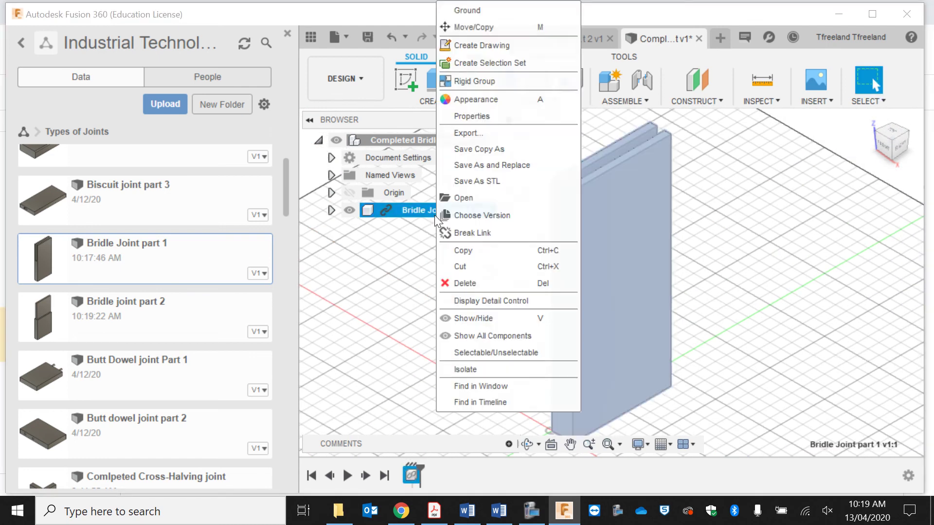
click(478, 10)
- Insert Bridle joint part 2 into the design and move it clear of part 1 by about 75, 101 and 26 mm in X, Y and Z
right_click(174, 329)
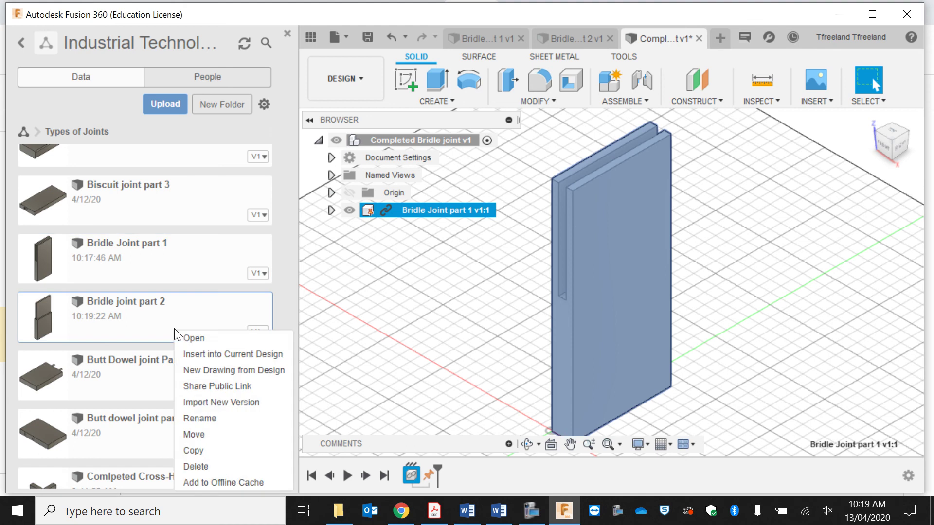
click(205, 353)
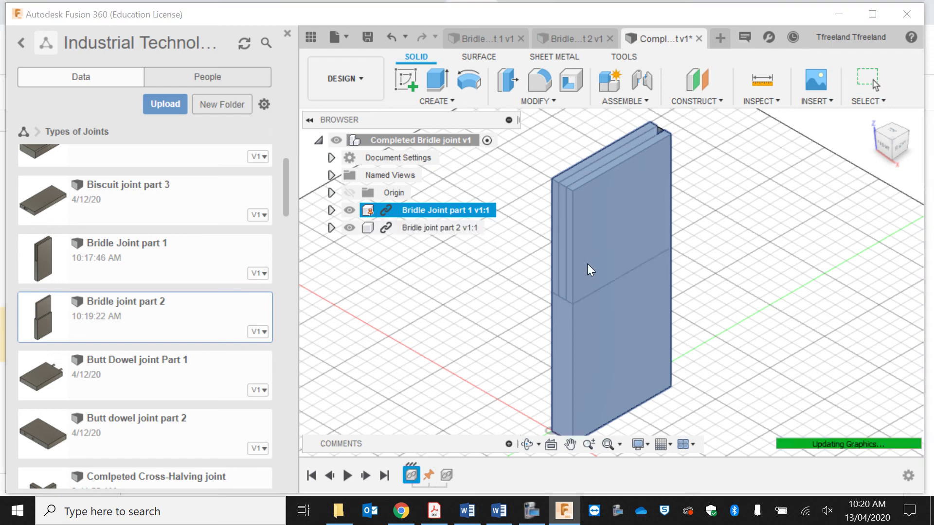
drag(624, 269, 805, 245)
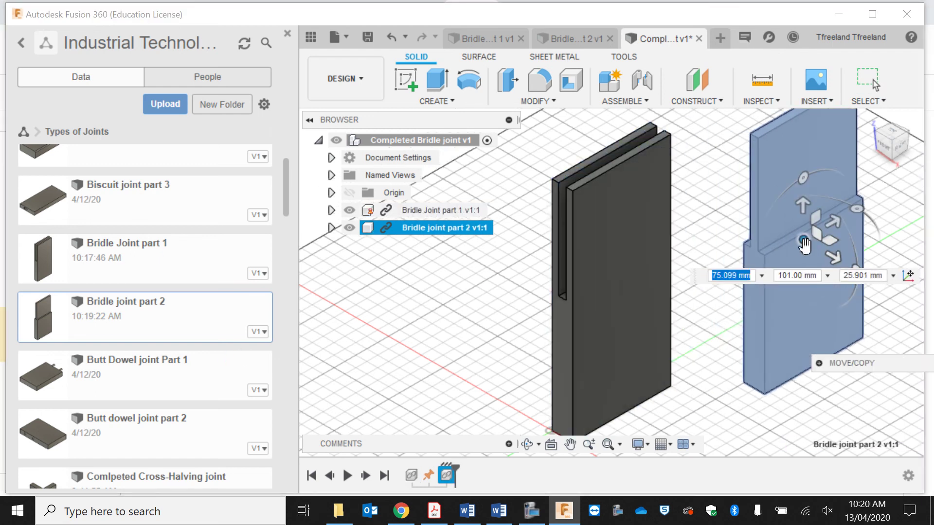
click(288, 34)
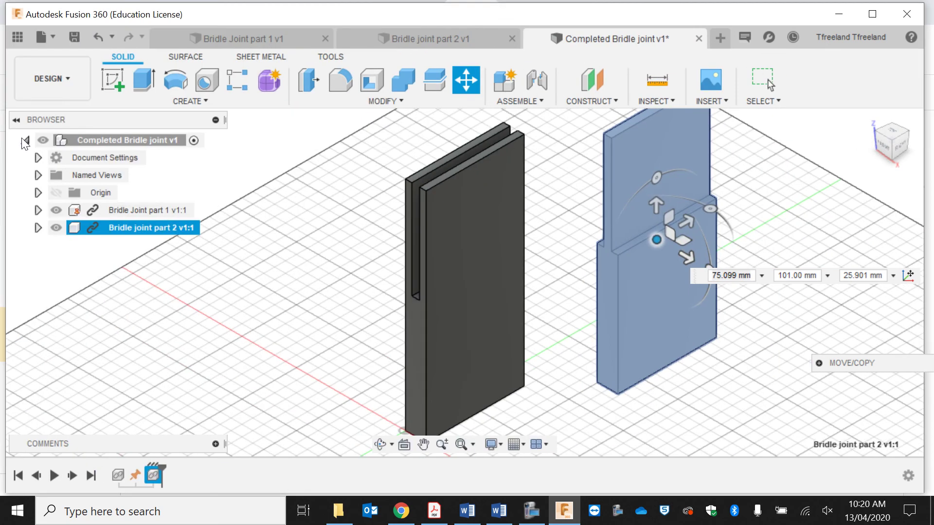
- Rotate part 2 by 90 degrees so its tenon points toward part 1, raise it slightly and finish the move
click(25, 141)
drag(656, 176, 605, 267)
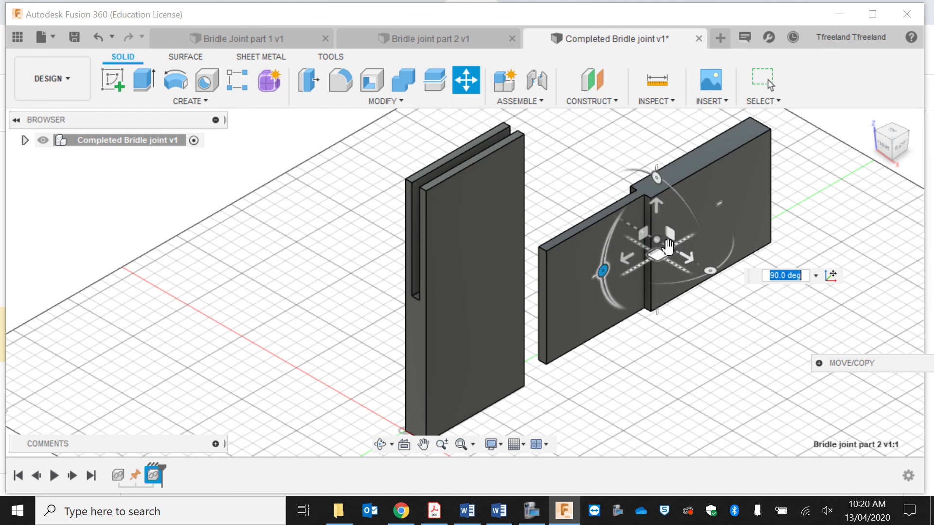
drag(660, 239, 667, 161)
key(Return)
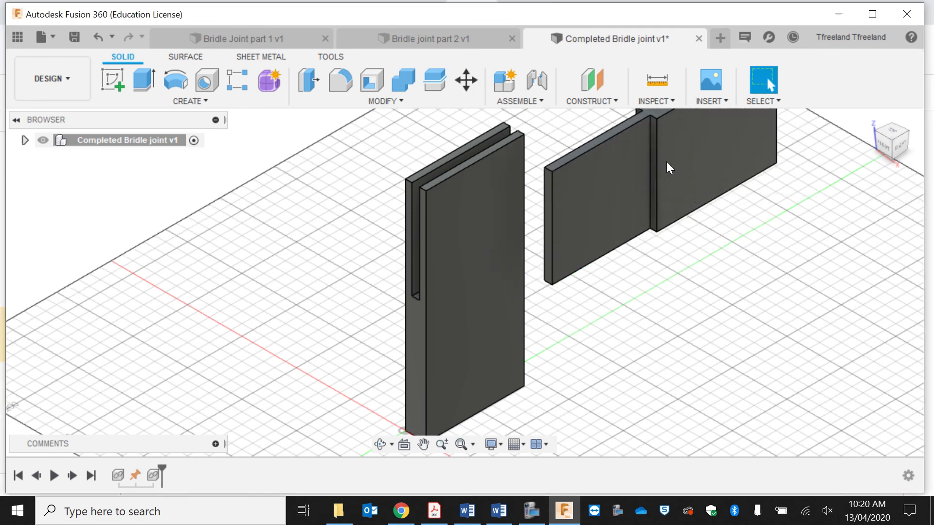
- Joint the vertical end edge of part 2's tenon to the vertical edge of part 1's slot with zero offset
click(553, 227)
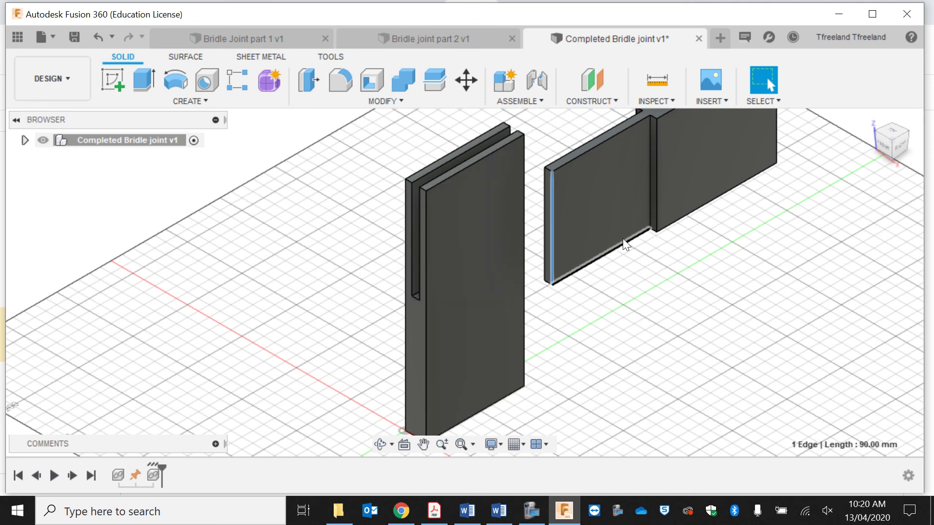
ctrl+click(420, 263)
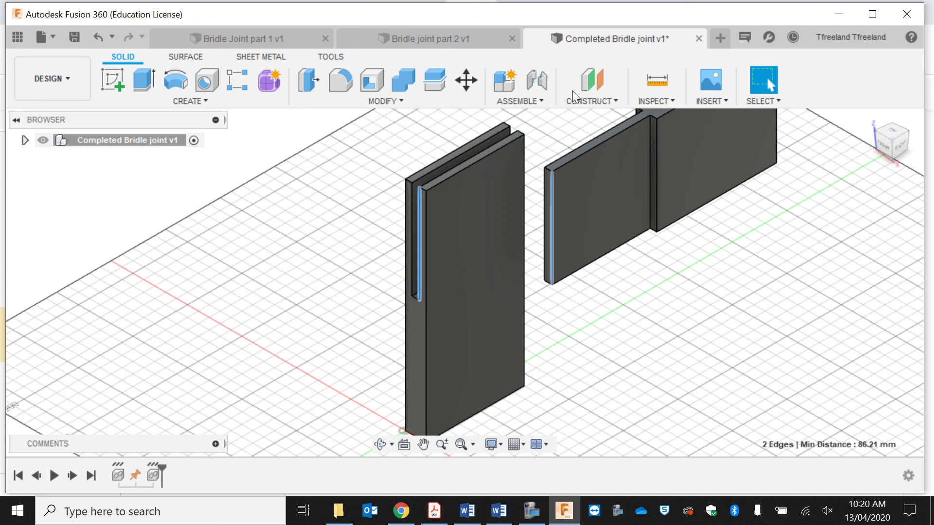
click(548, 82)
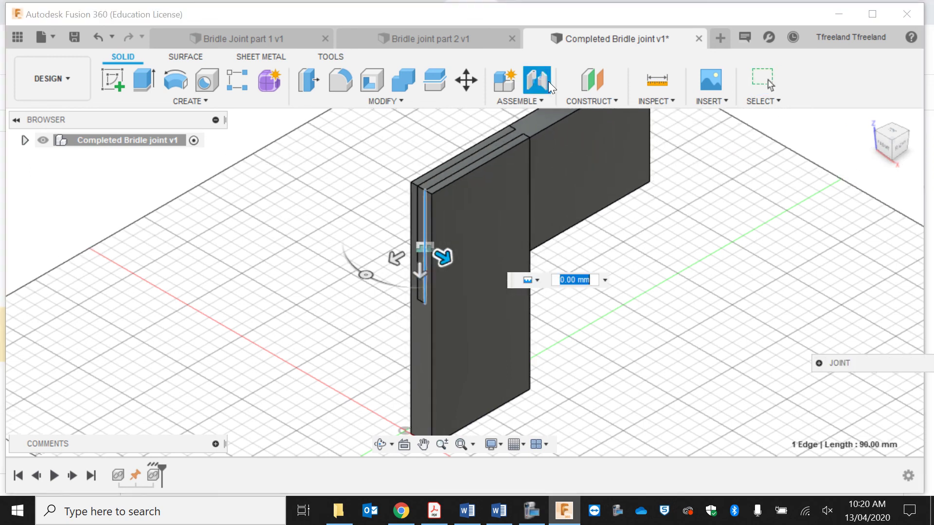
key(Return)
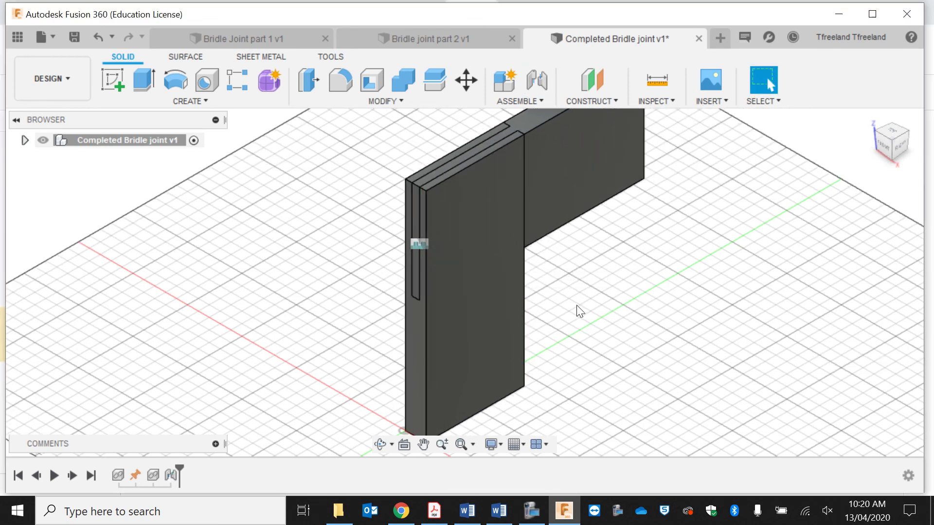
- Inspect the fit of the assembled bridle joint from below and from the side, and return to the home view
click(380, 444)
drag(346, 253, 492, 213)
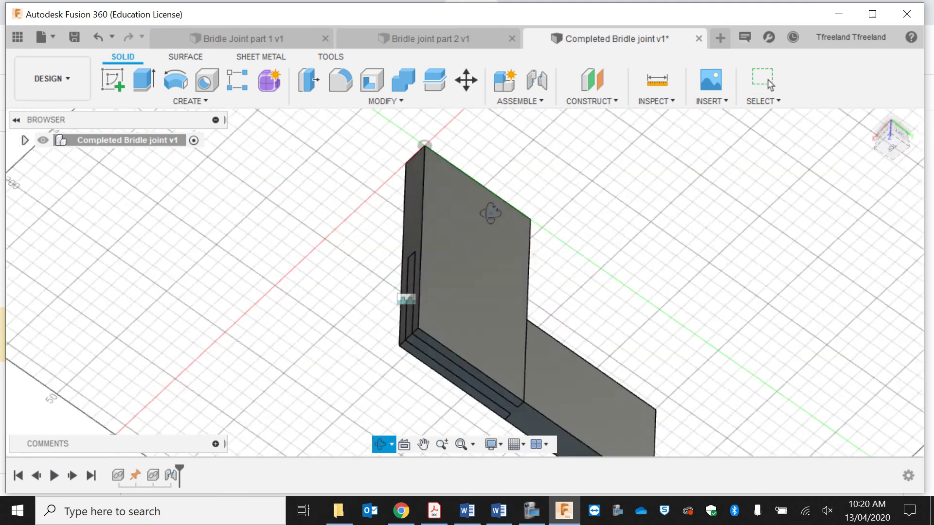
drag(454, 324, 552, 224)
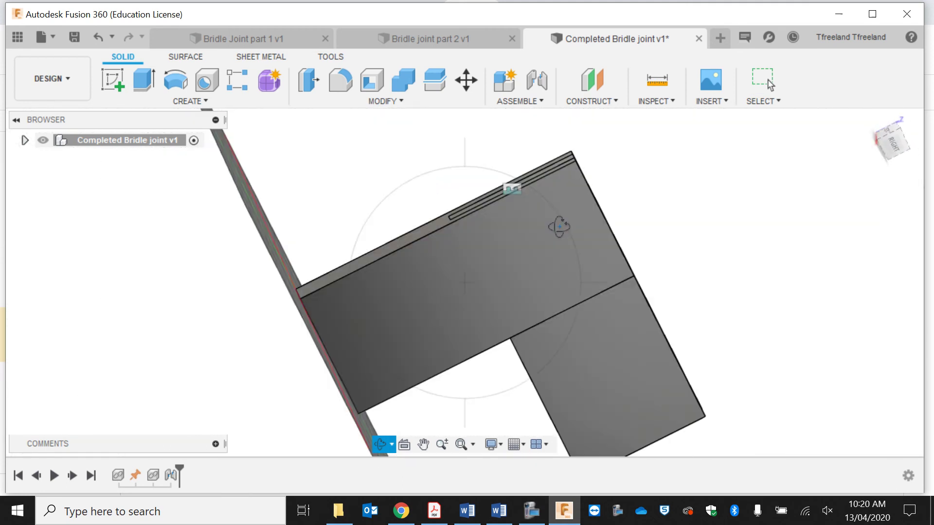
key(Escape)
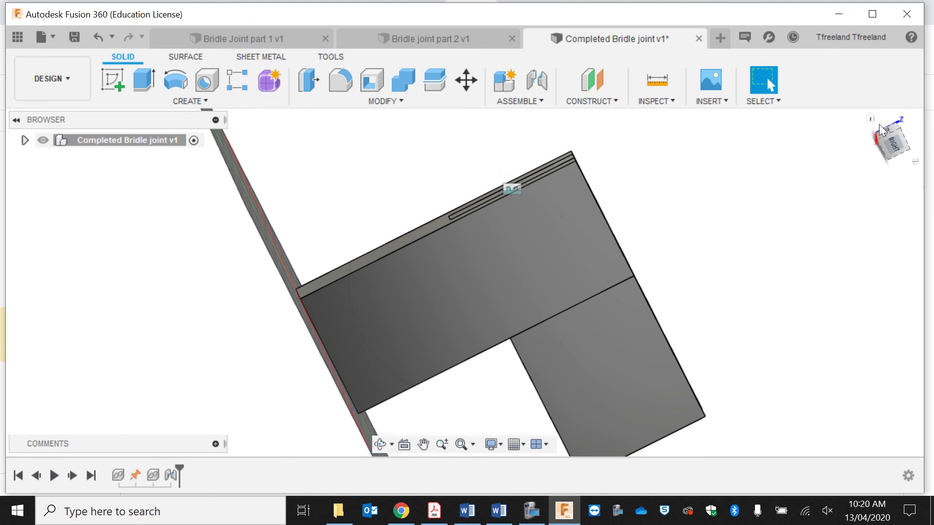
click(869, 119)
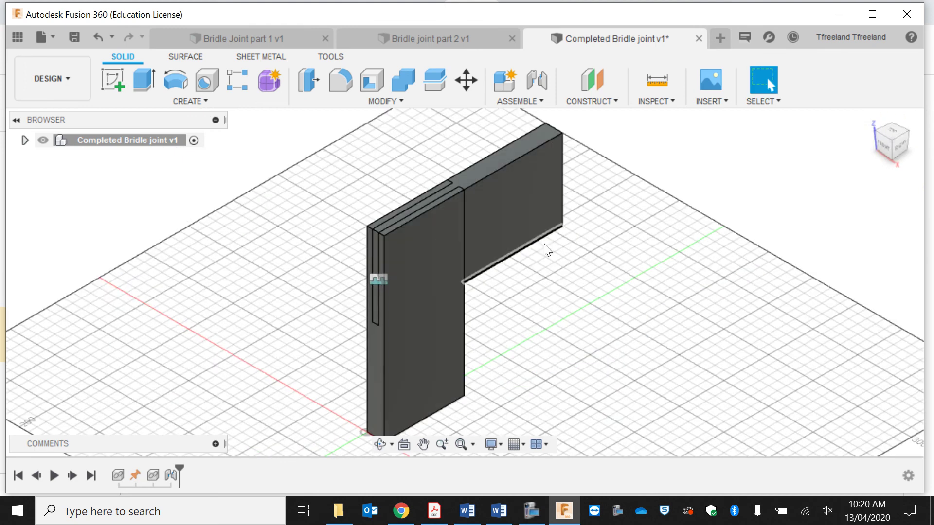